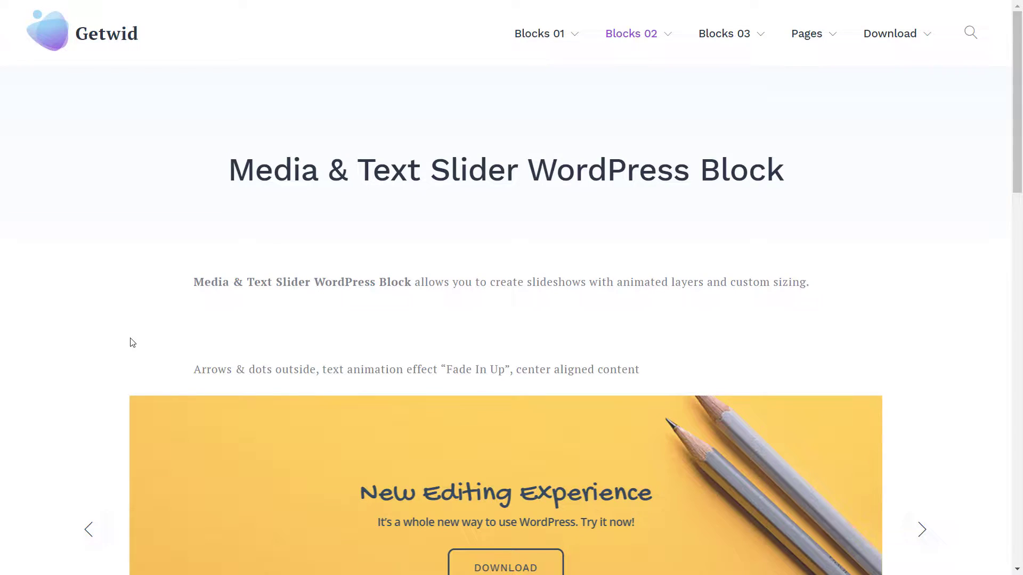
Scroll the Media & Text Slider demos, stepping the first slider back and the second forward three times
{"action": "scroll", "coordinate": [132, 342], "scroll_direction": "down", "scroll_amount": 4}
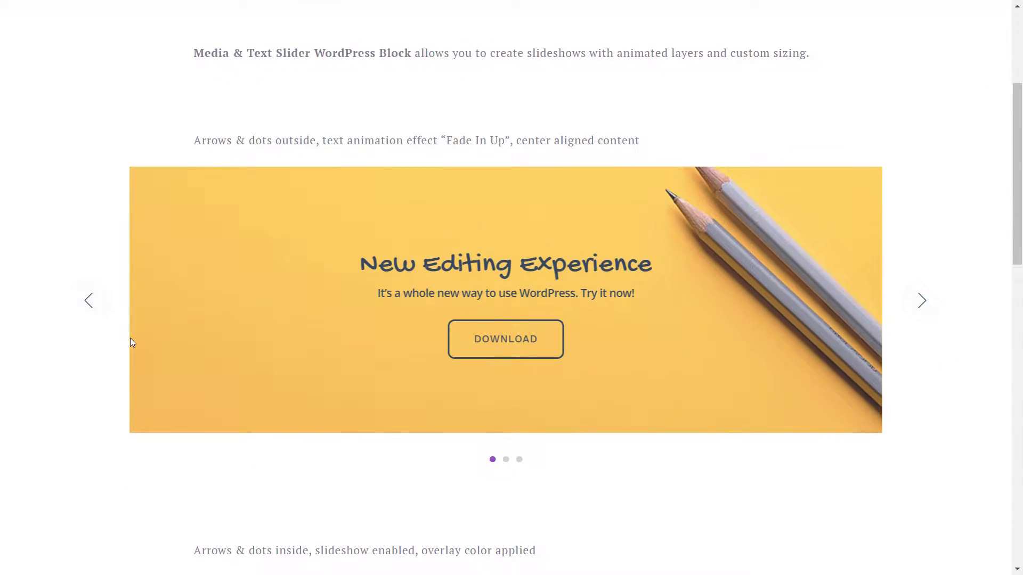
{"action": "scroll", "coordinate": [130, 338], "scroll_direction": "down", "scroll_amount": 1}
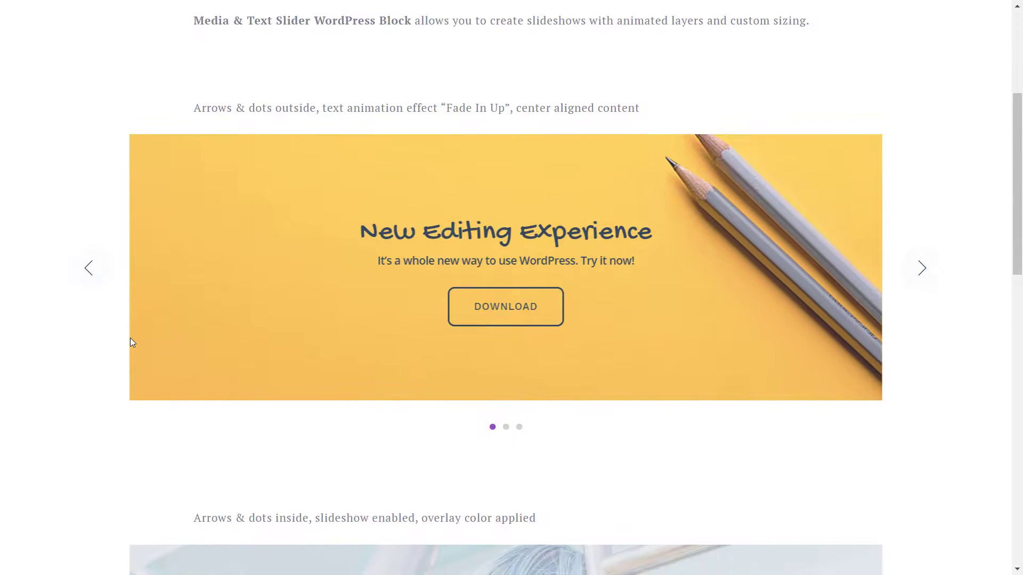
{"action": "left_click", "coordinate": [94, 277]}
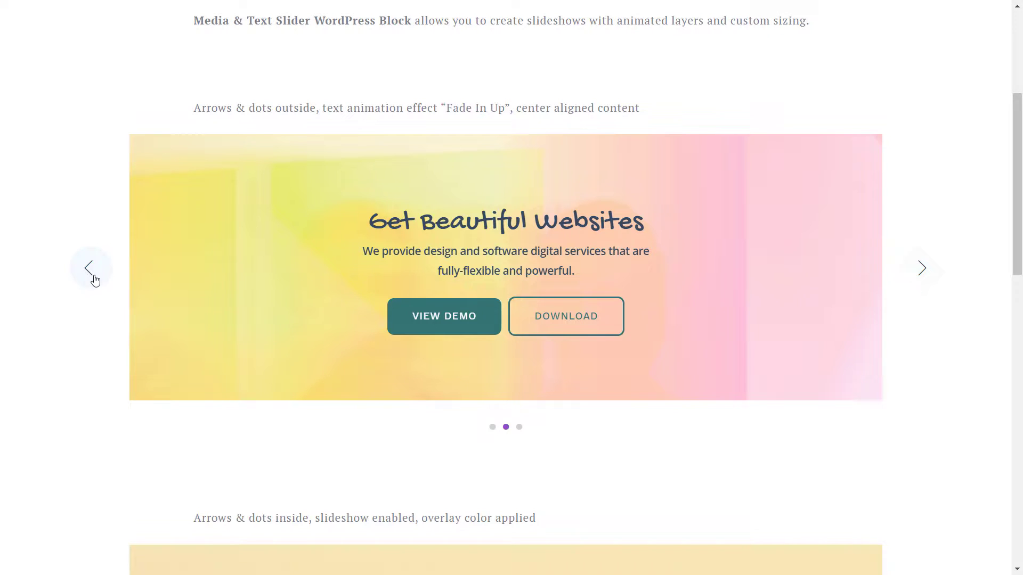
{"action": "scroll", "coordinate": [457, 331], "scroll_direction": "down", "scroll_amount": 1}
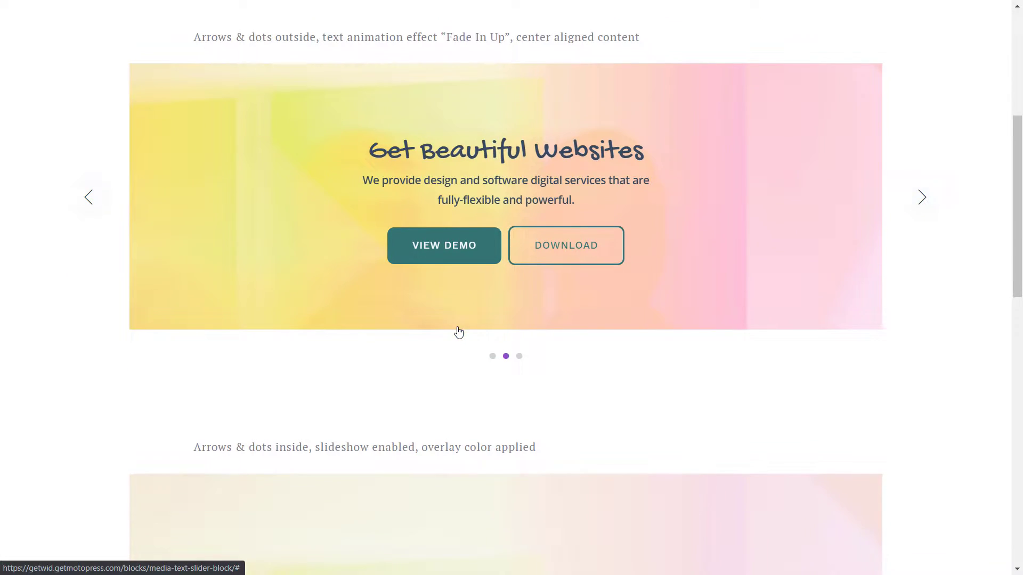
{"action": "scroll", "coordinate": [458, 332], "scroll_direction": "down", "scroll_amount": 5}
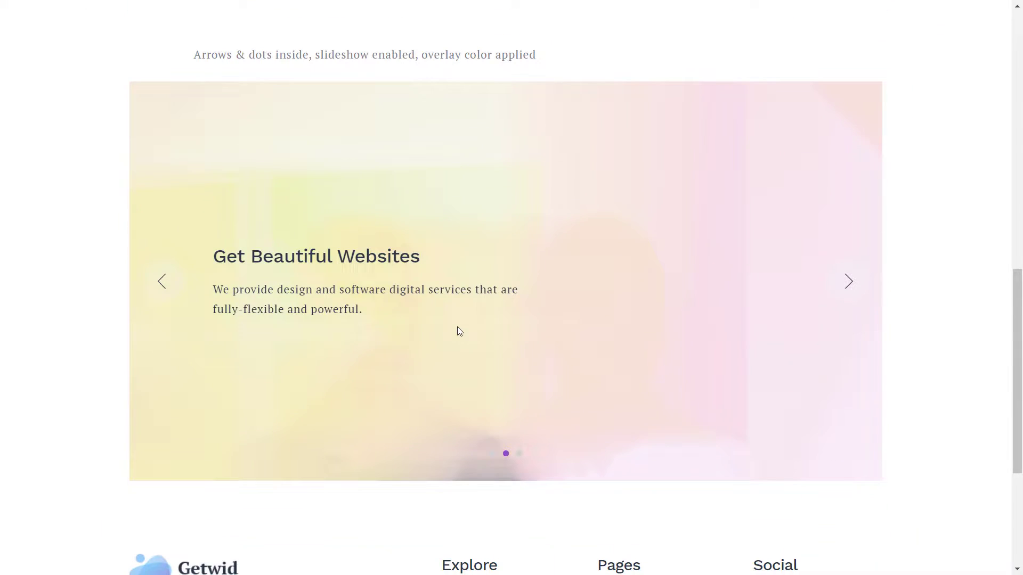
{"action": "left_click", "coordinate": [849, 284]}
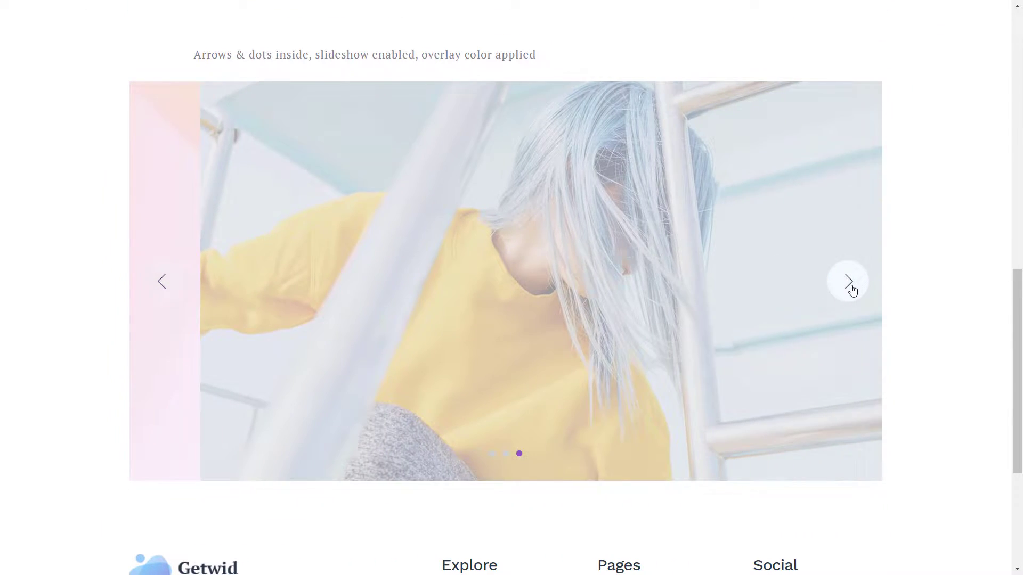
{"action": "left_click", "coordinate": [849, 282]}
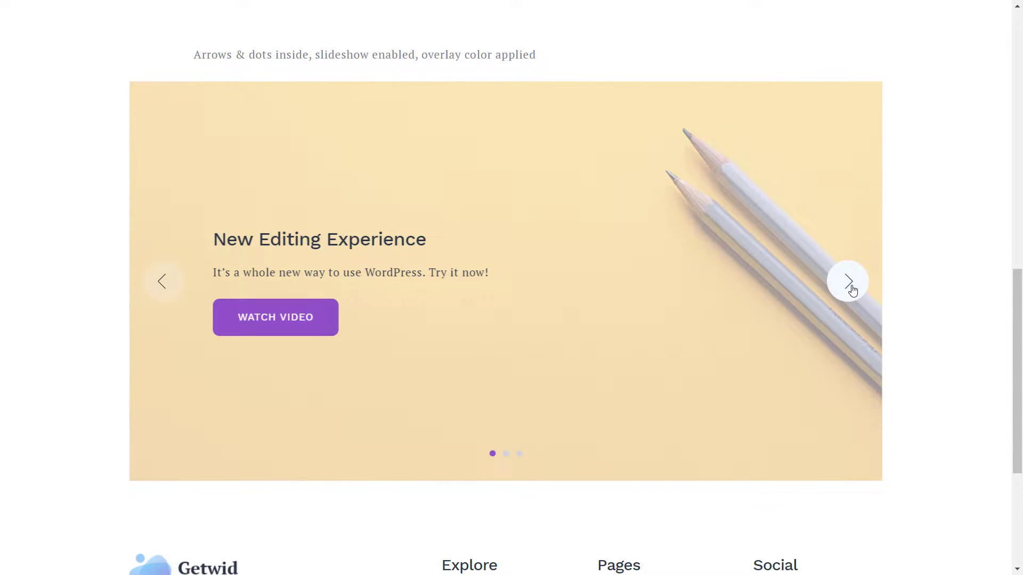
{"action": "left_click", "coordinate": [850, 284]}
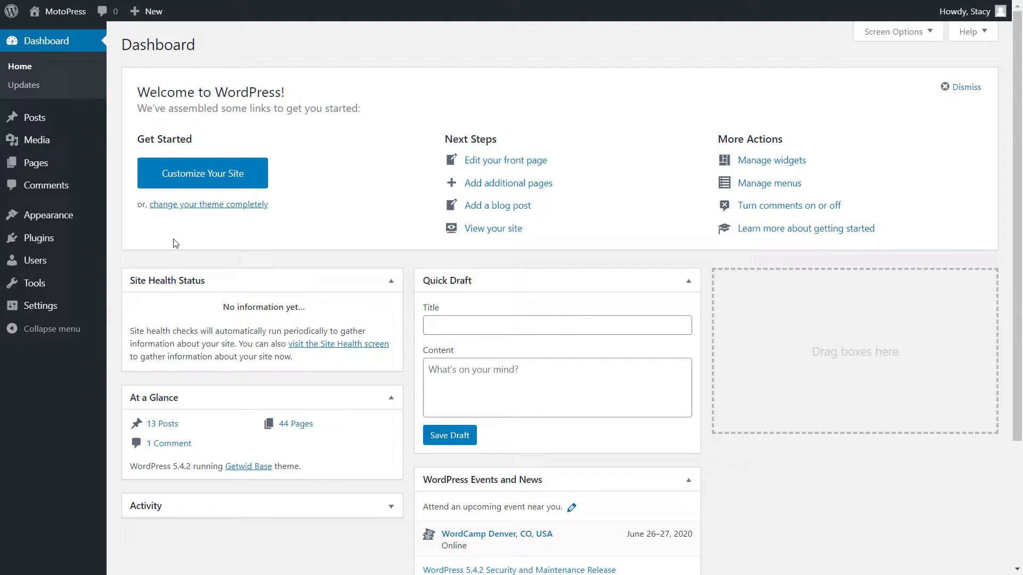
Confirm Getwid 1.5.4 in the Plugins list, then create a new page
{"action": "left_click", "coordinate": [99, 244]}
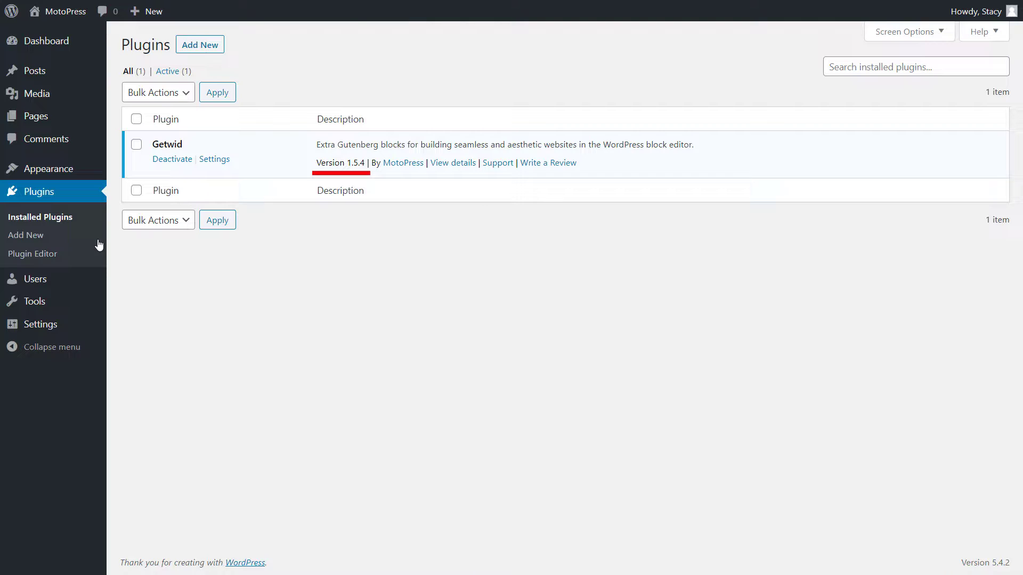
{"action": "left_click", "coordinate": [84, 123]}
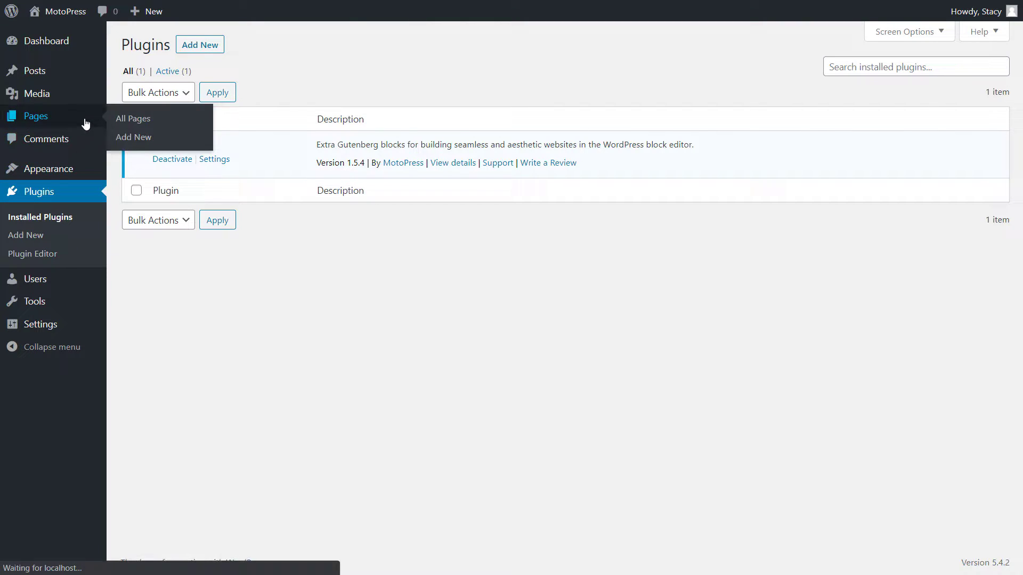
{"action": "left_click", "coordinate": [190, 49]}
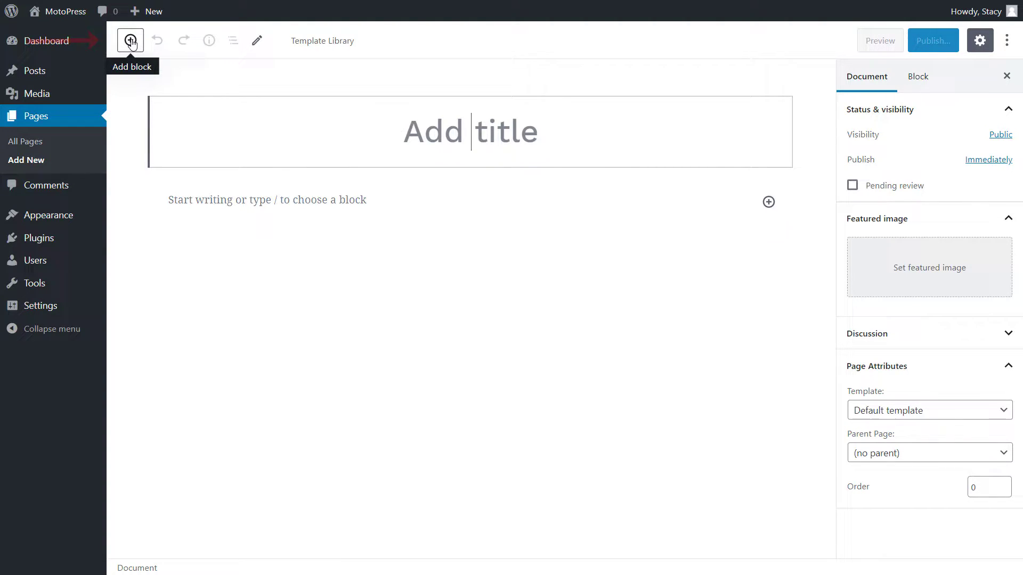
Insert the Media & Text Slider block from the Getwid Blocks category
{"action": "left_click", "coordinate": [131, 41]}
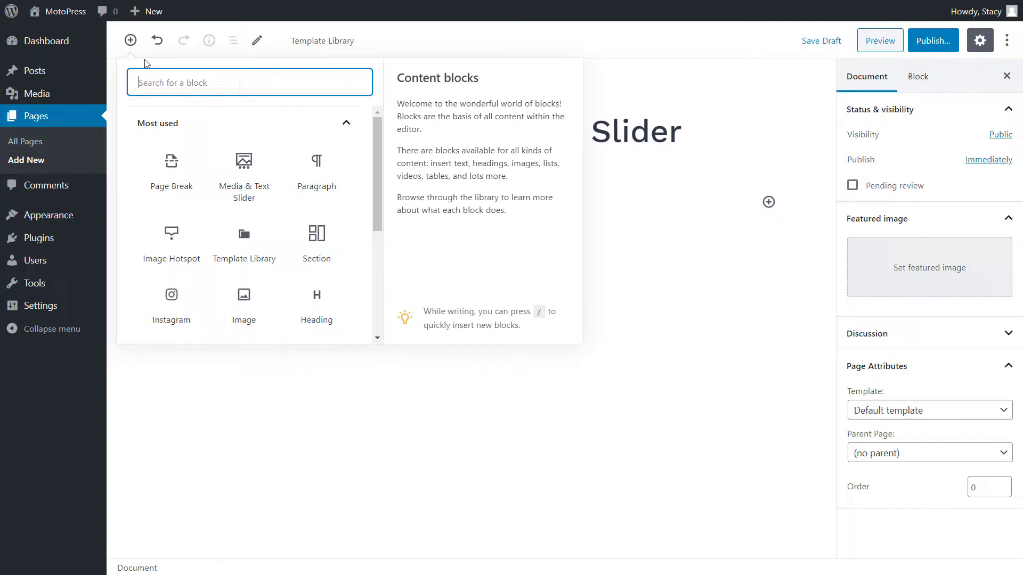
{"action": "left_click", "coordinate": [330, 128]}
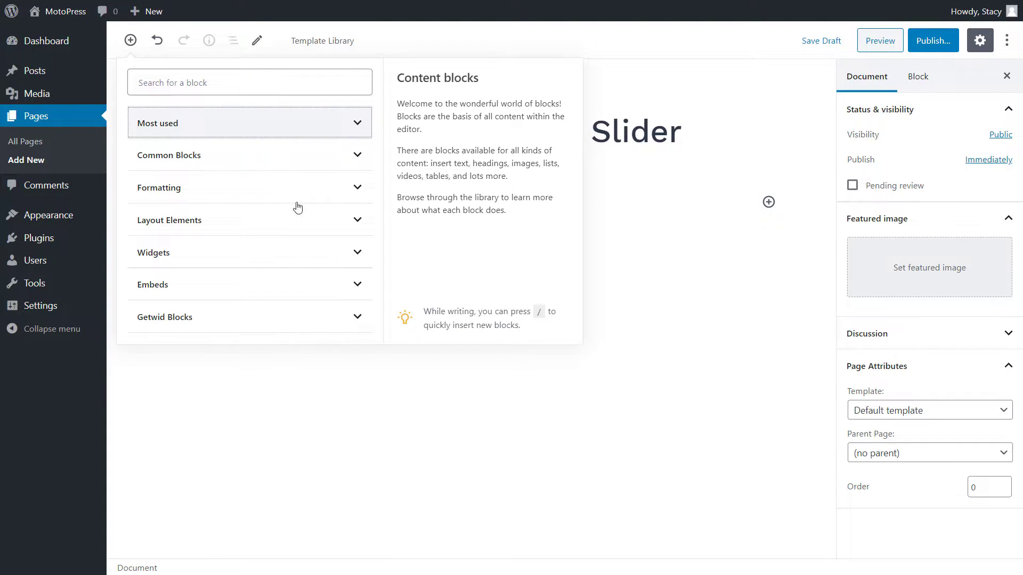
{"action": "left_click", "coordinate": [277, 316]}
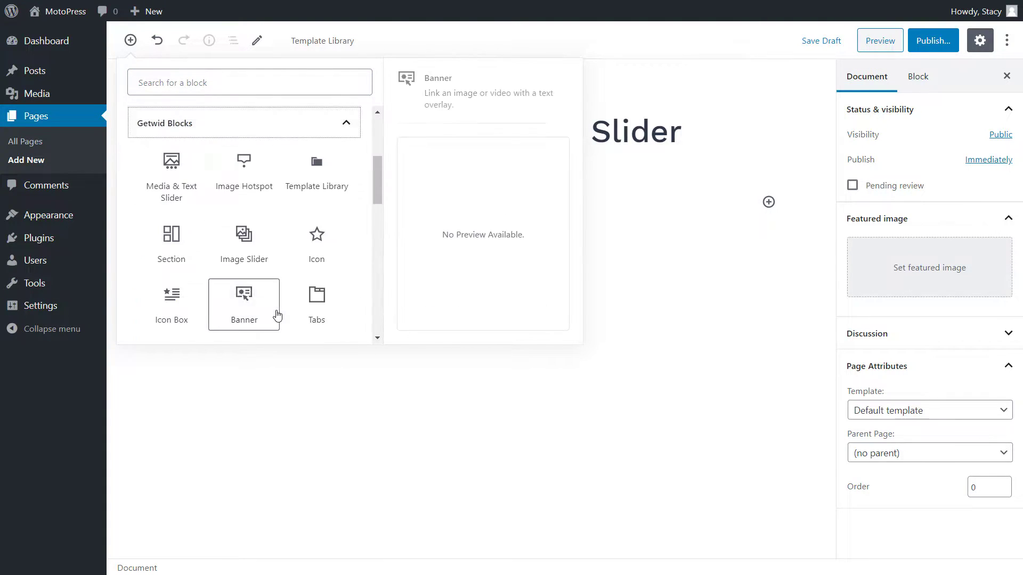
{"action": "left_click", "coordinate": [171, 177]}
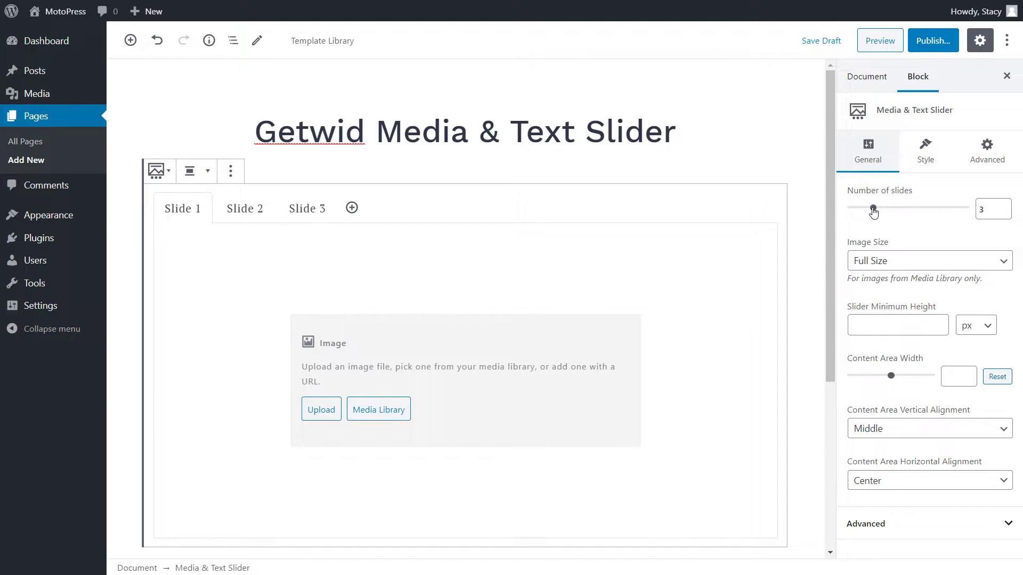
{"action": "mouse_move", "coordinate": [874, 212]}
{"action": "left_mouse_down"}
{"action": "mouse_move", "coordinate": [906, 208]}
{"action": "mouse_move", "coordinate": [854, 210]}
{"action": "mouse_move", "coordinate": [874, 208]}
{"action": "left_mouse_up"}
{"action": "triple_click", "coordinate": [181, 211]}
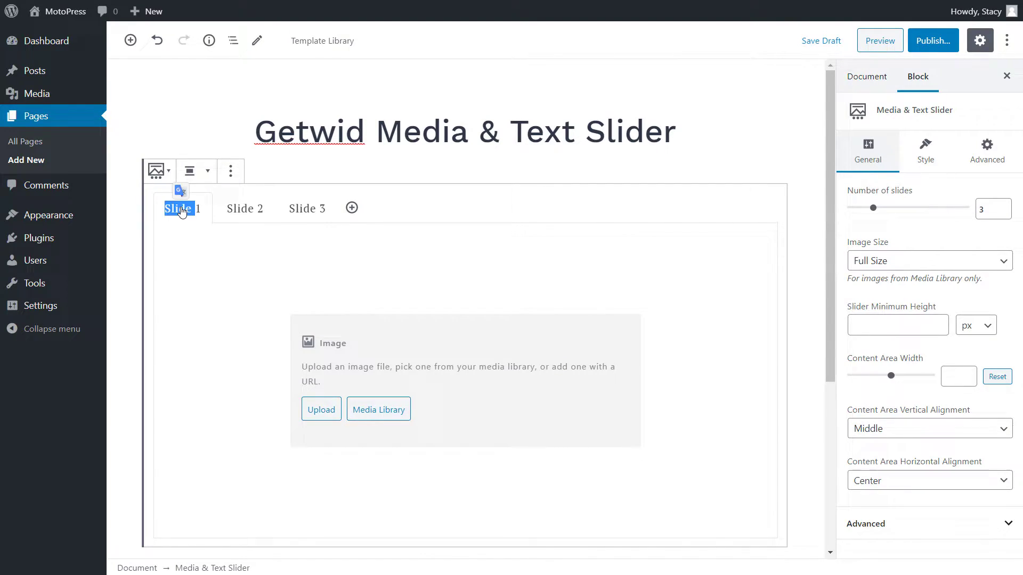
{"action": "left_click", "coordinate": [203, 214]}
Set Slide 1's image to the yellow pencils picture media_text_slider4.jpg from the Media Library
{"action": "left_click", "coordinate": [371, 415]}
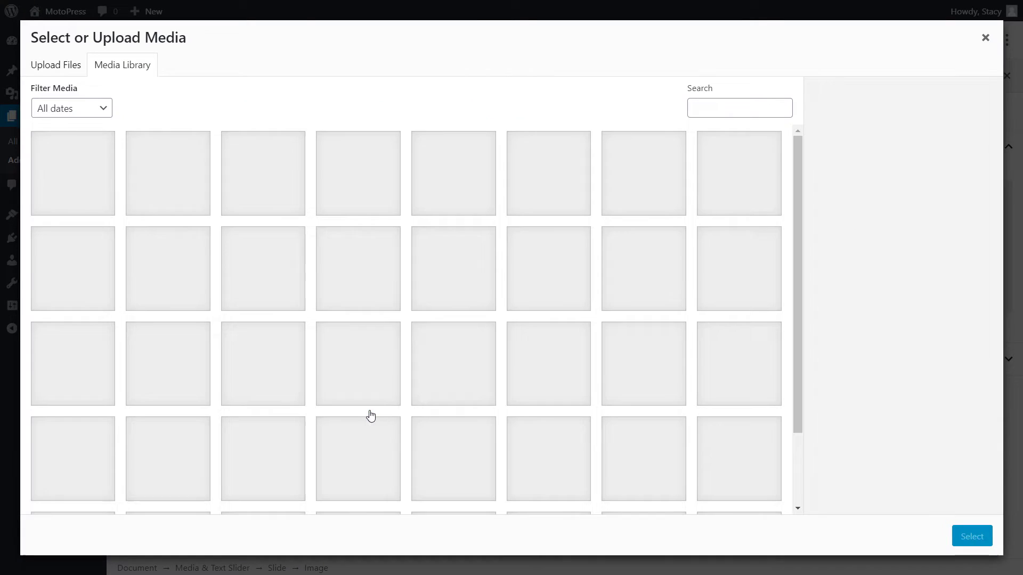
{"action": "left_click", "coordinate": [139, 173]}
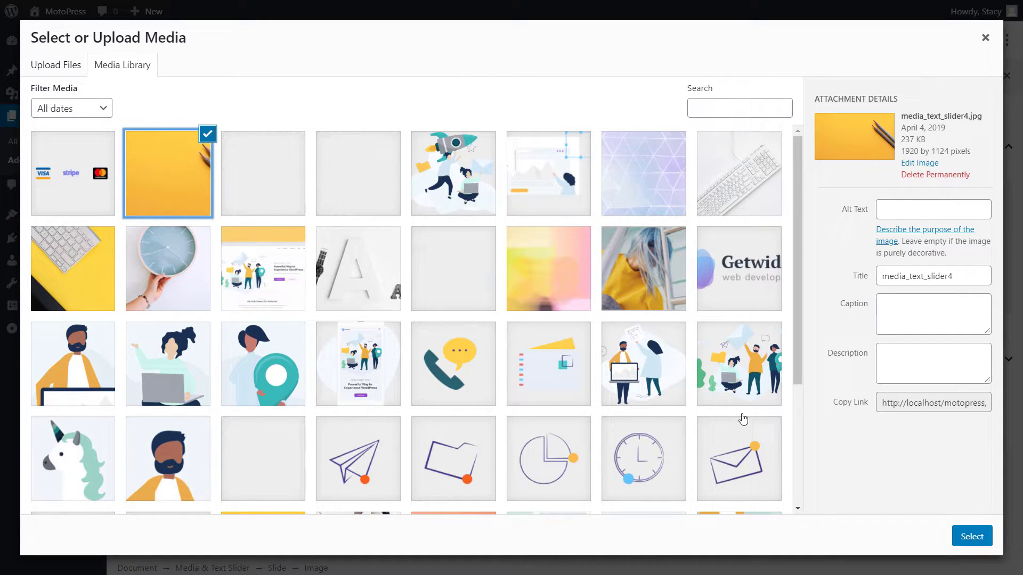
{"action": "left_click", "coordinate": [967, 535]}
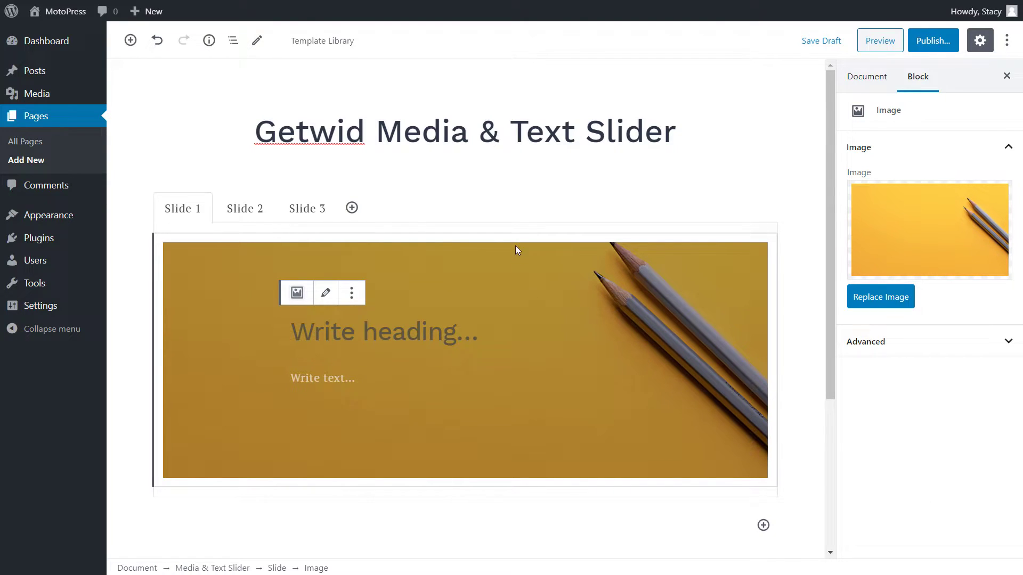
On the slider block, keep Image Size at Full Size and enter 600 as Slider Minimum Height
{"action": "left_click", "coordinate": [522, 212]}
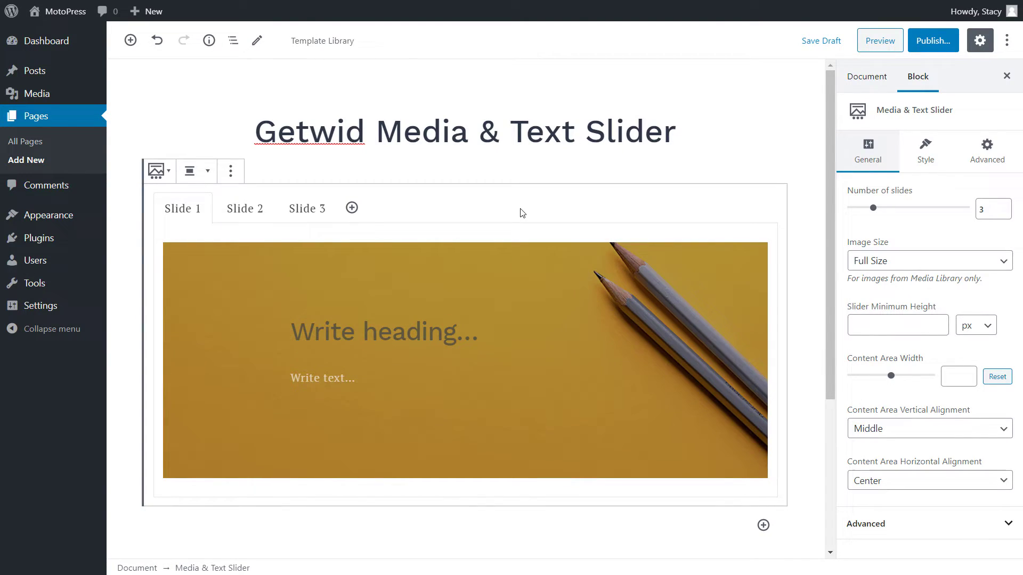
{"action": "left_click", "coordinate": [972, 268]}
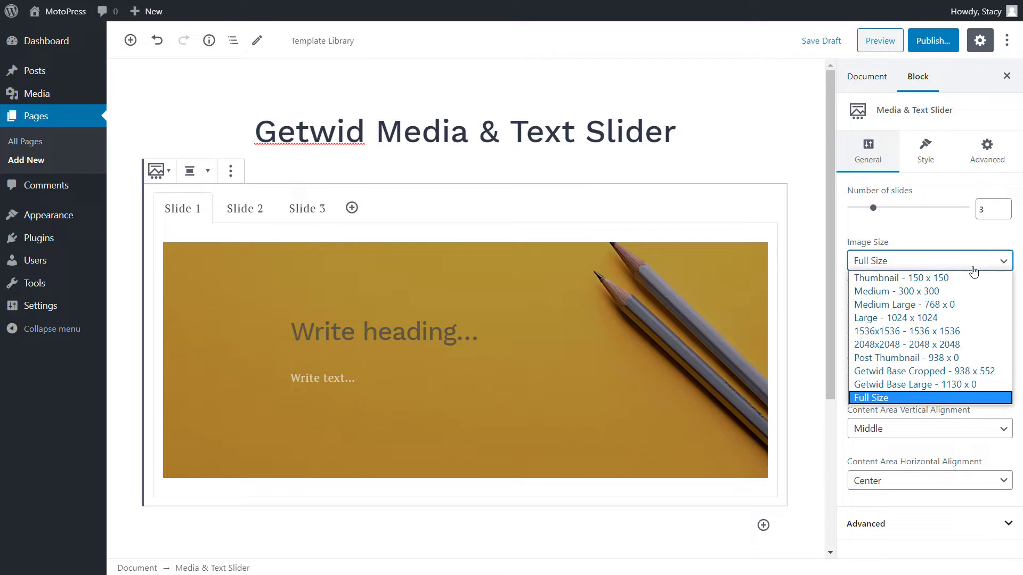
{"action": "left_click", "coordinate": [973, 268]}
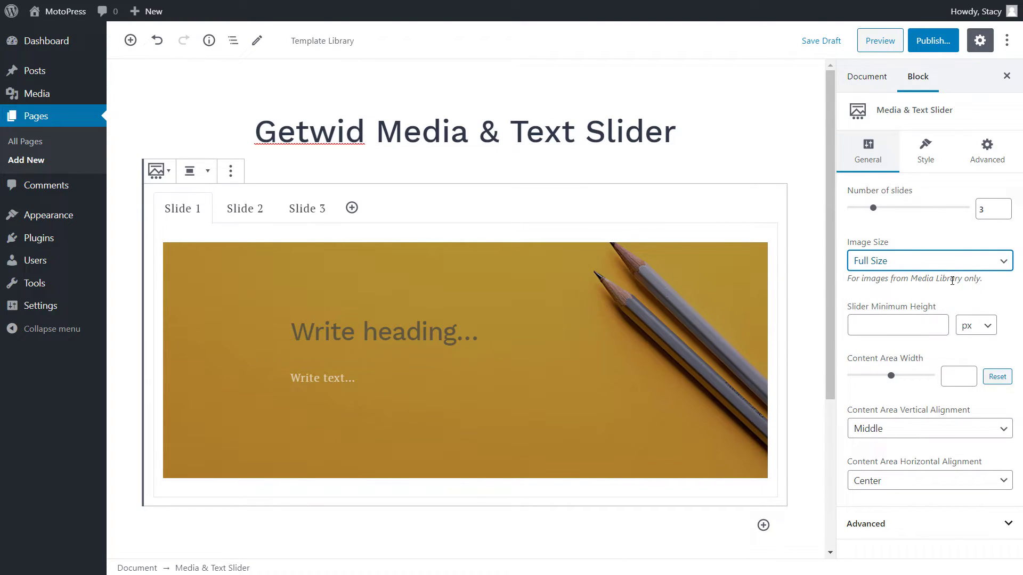
{"action": "left_click", "coordinate": [920, 321]}
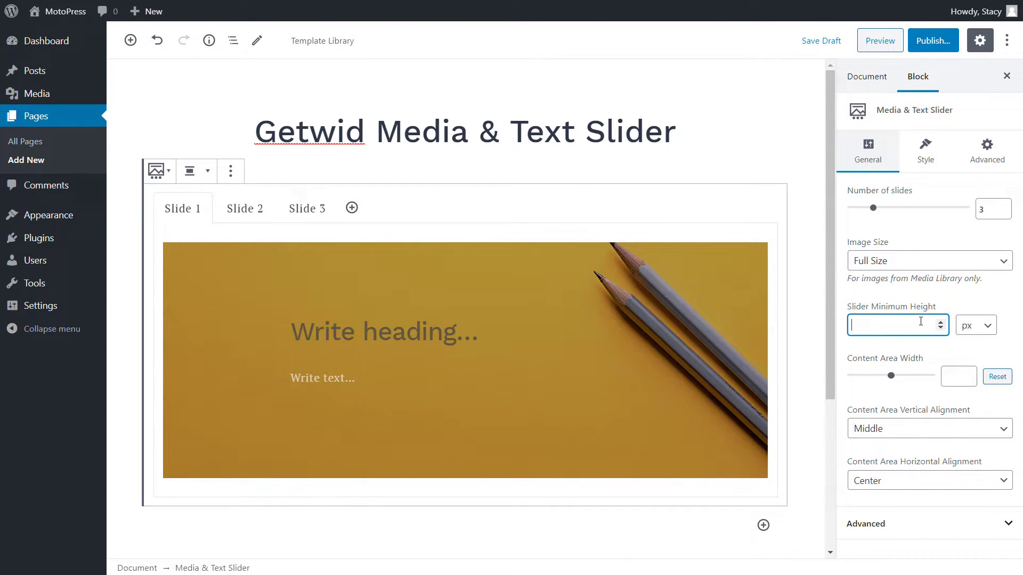
{"action": "type", "text": "600"}
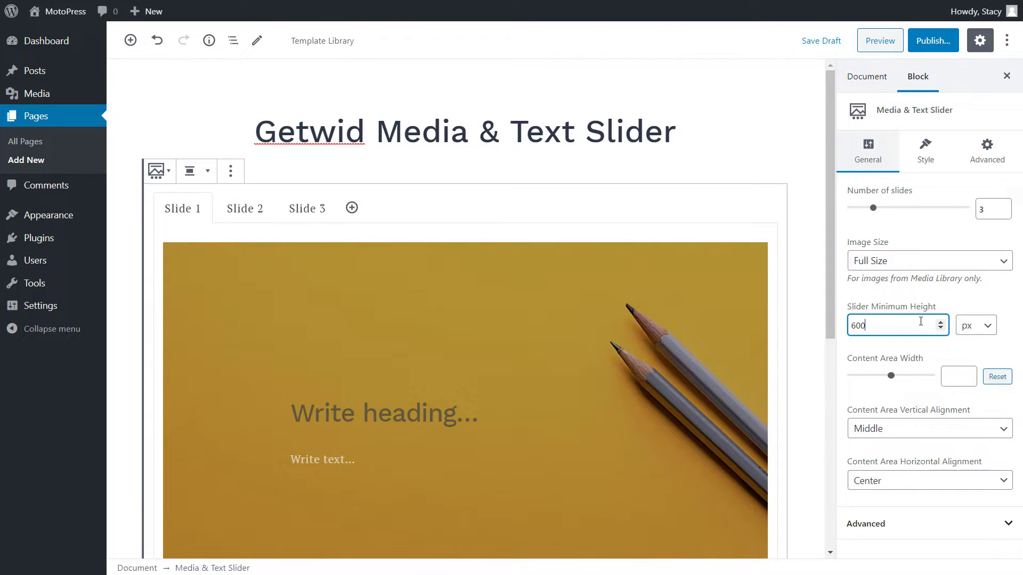
{"action": "left_click", "coordinate": [971, 327]}
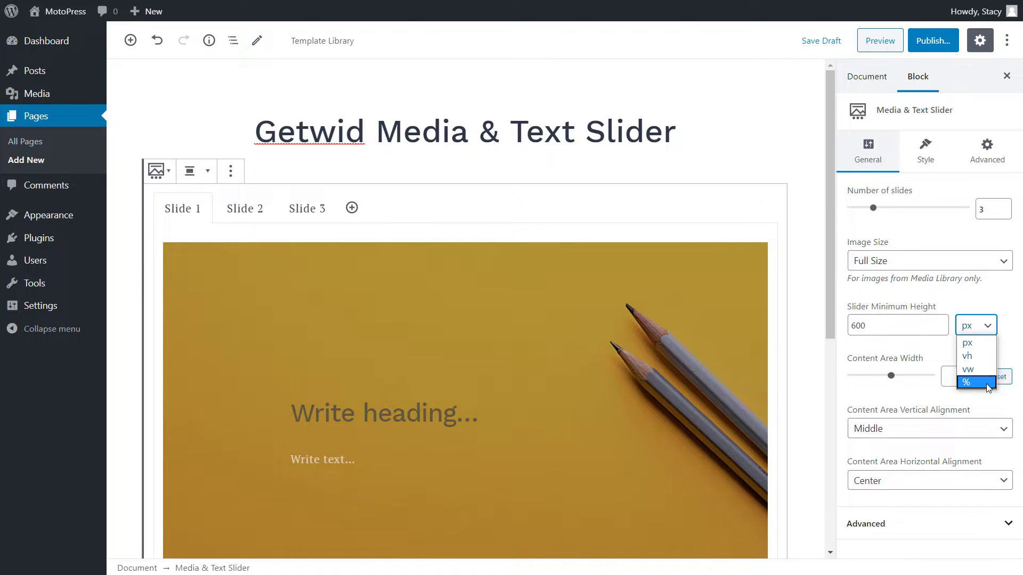
Keep the height unit in px, align the slider to full width, and reset the content area width
{"action": "left_click", "coordinate": [930, 350]}
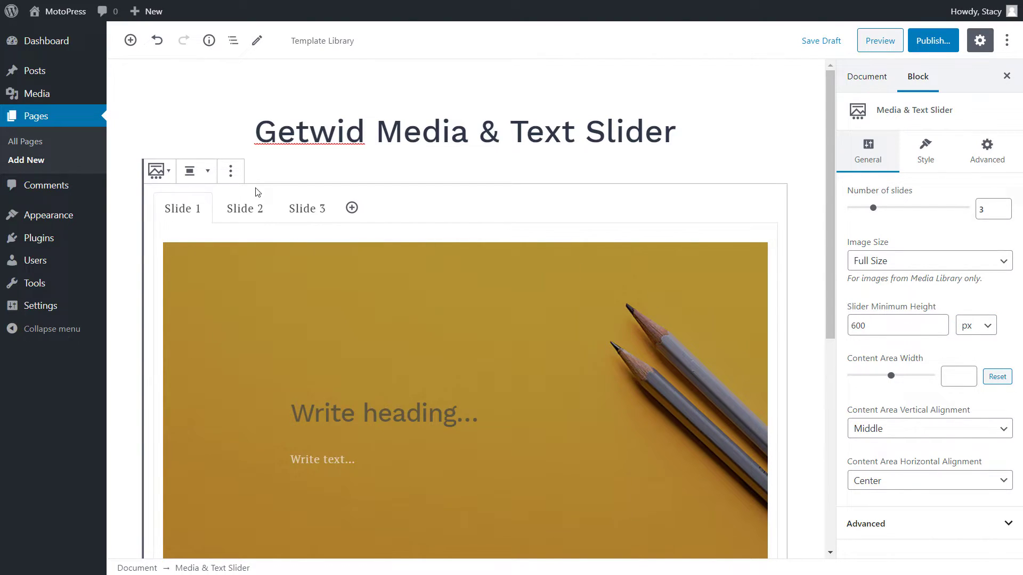
{"action": "left_click", "coordinate": [206, 176]}
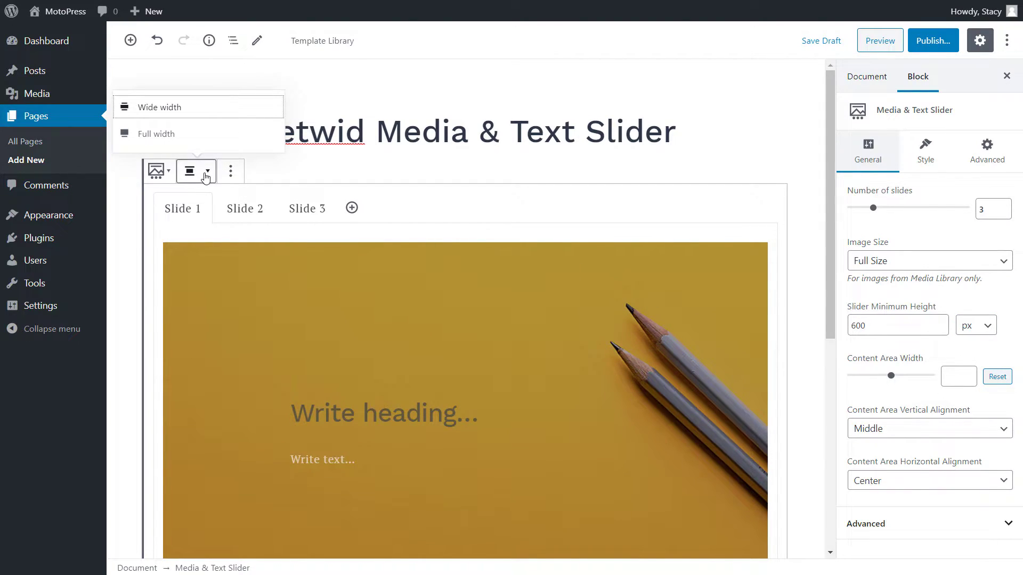
{"action": "left_click", "coordinate": [216, 140]}
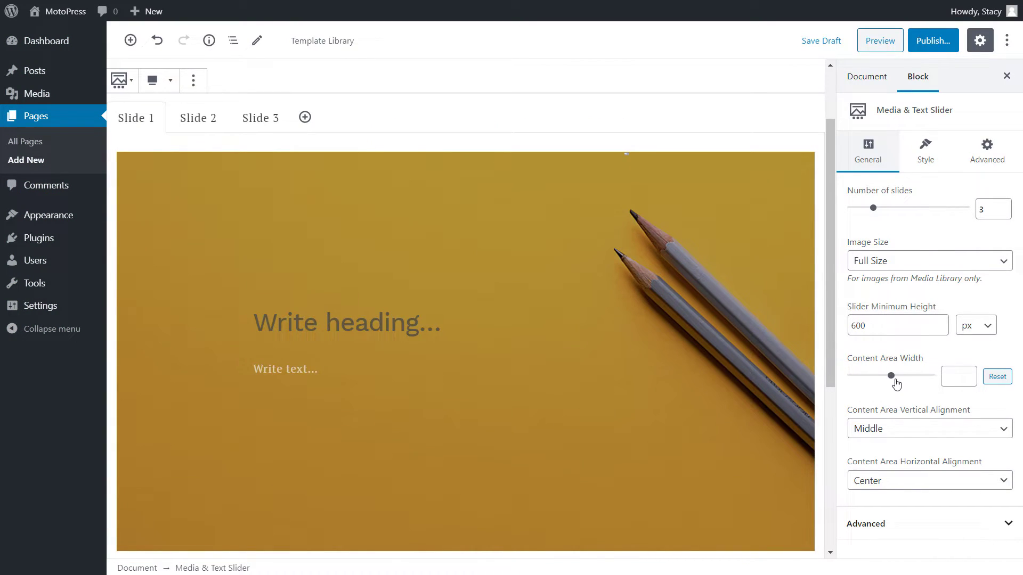
{"action": "left_click_drag", "start_coordinate": [894, 381], "coordinate": [919, 384]}
{"action": "left_click", "coordinate": [997, 376]}
Try Top, Middle and Bottom vertical alignment for the slide content, settling on Middle
{"action": "left_click", "coordinate": [954, 432]}
{"action": "left_click", "coordinate": [956, 446]}
{"action": "left_click", "coordinate": [961, 431]}
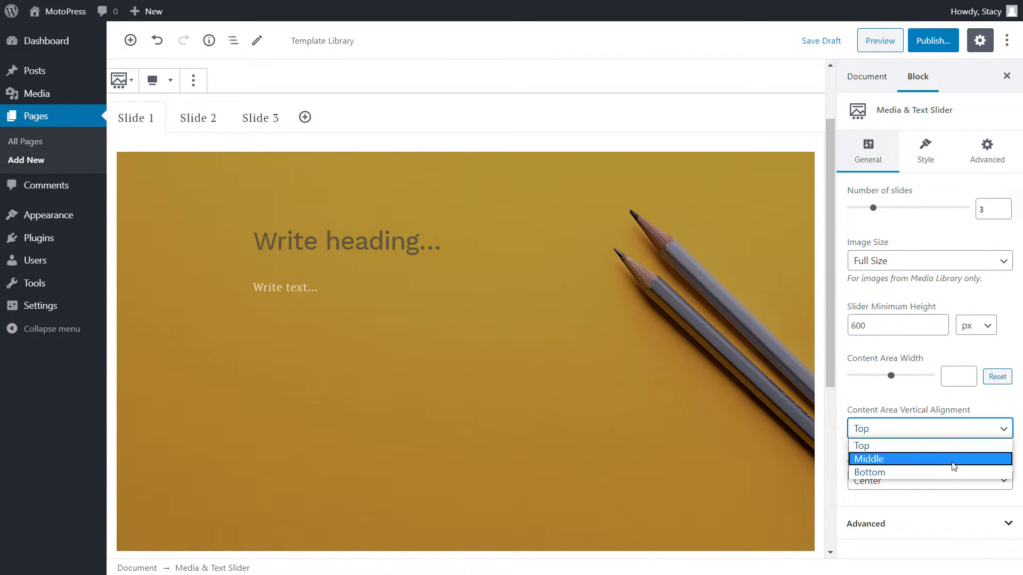
{"action": "left_click", "coordinate": [954, 463]}
{"action": "left_click", "coordinate": [942, 430]}
{"action": "left_click", "coordinate": [929, 472]}
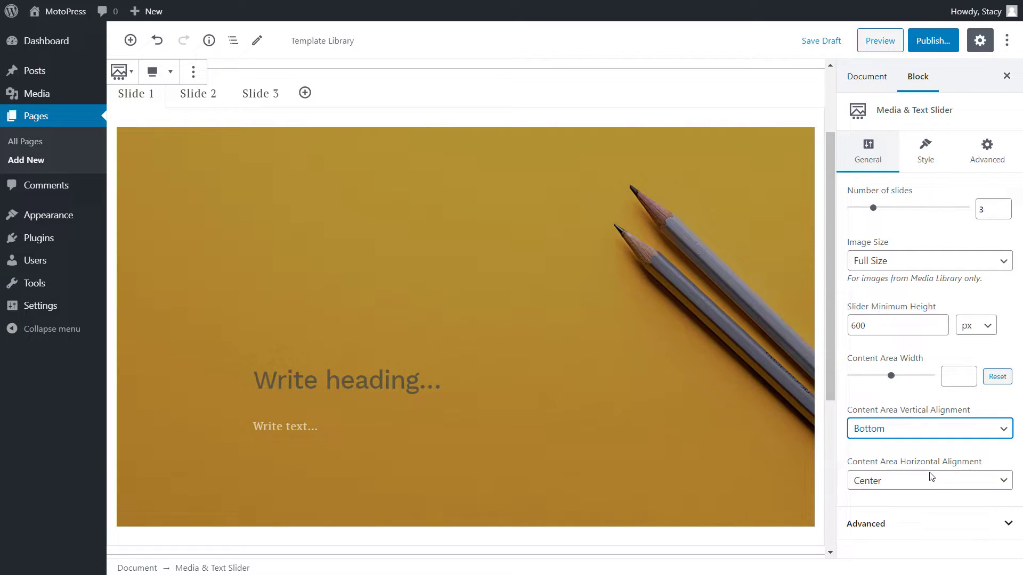
{"action": "left_click", "coordinate": [940, 435]}
{"action": "left_click", "coordinate": [933, 459]}
Try Left, Center and Right horizontal alignment for the slide content, settling on Center
{"action": "left_click", "coordinate": [932, 481]}
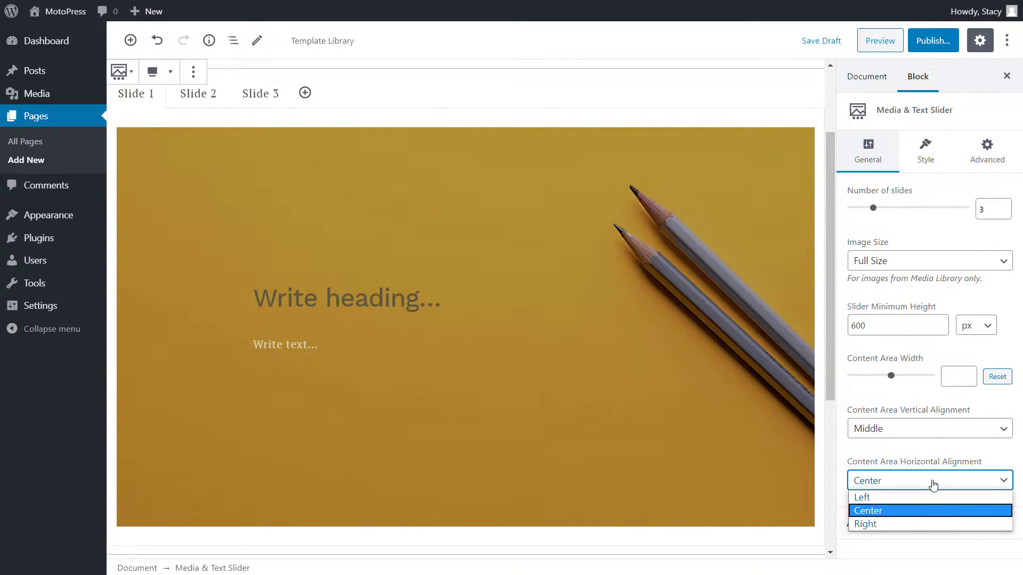
{"action": "left_click", "coordinate": [927, 498]}
{"action": "left_click", "coordinate": [929, 481]}
{"action": "left_click", "coordinate": [925, 510]}
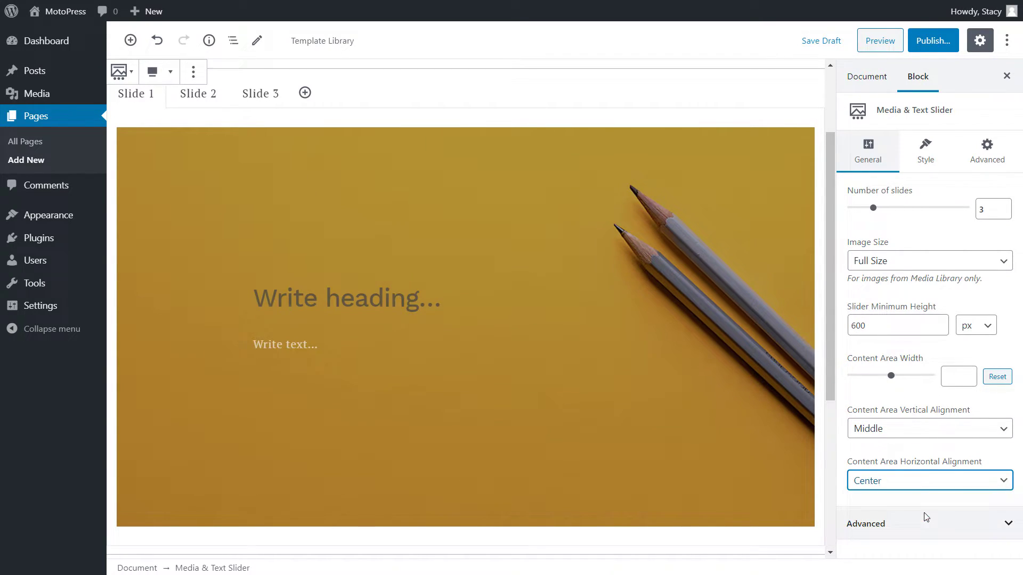
{"action": "left_click", "coordinate": [942, 482]}
{"action": "left_click", "coordinate": [921, 524]}
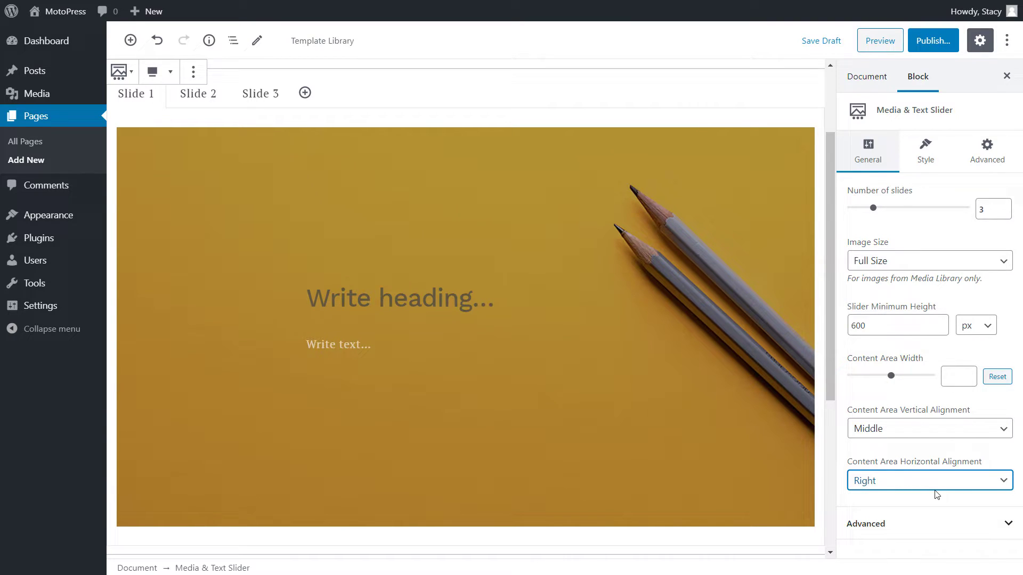
{"action": "left_click", "coordinate": [937, 486]}
{"action": "left_click", "coordinate": [927, 511]}
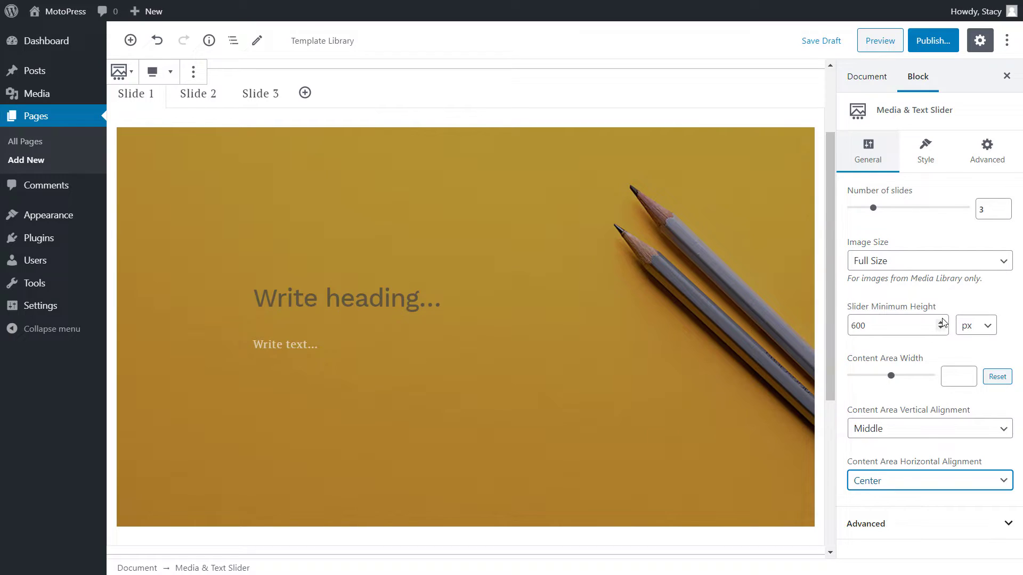
In the Style settings, set Overlay Opacity to 25, then try pink, purple and light-blue text colours before clearing them
{"action": "left_click", "coordinate": [932, 170]}
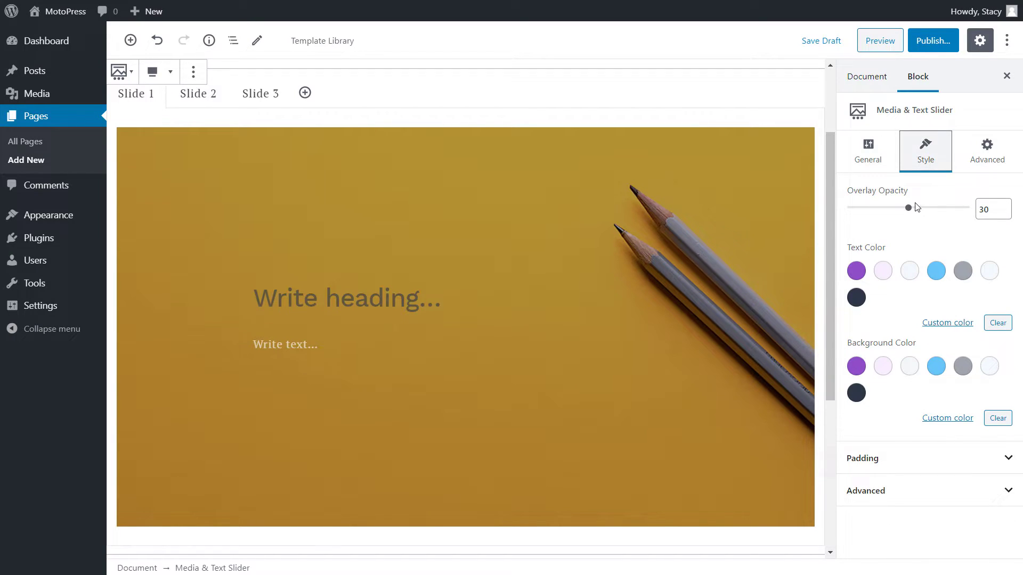
{"action": "left_click_drag", "start_coordinate": [908, 209], "coordinate": [882, 216]}
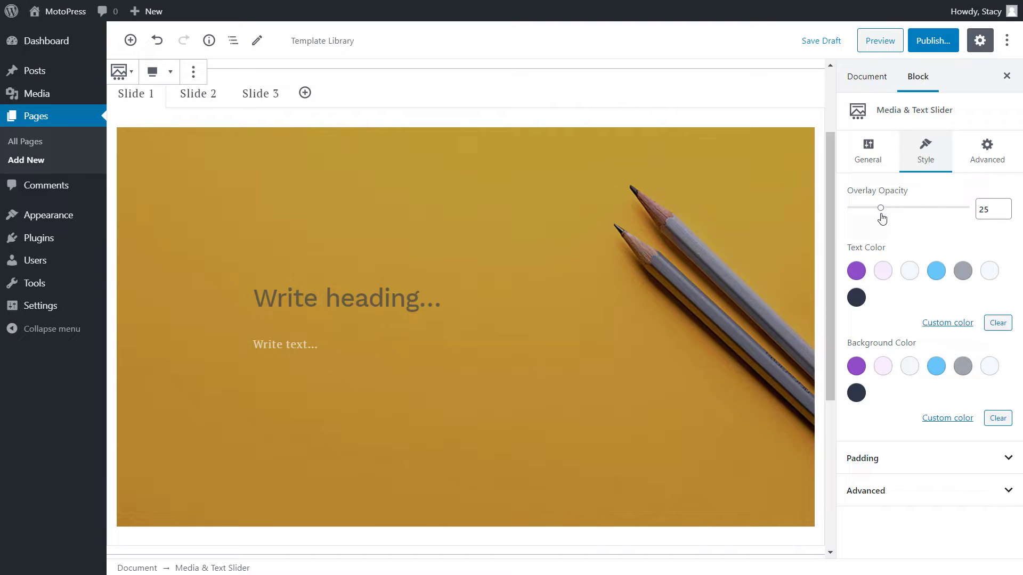
{"action": "left_click", "coordinate": [881, 276]}
{"action": "left_click", "coordinate": [857, 271]}
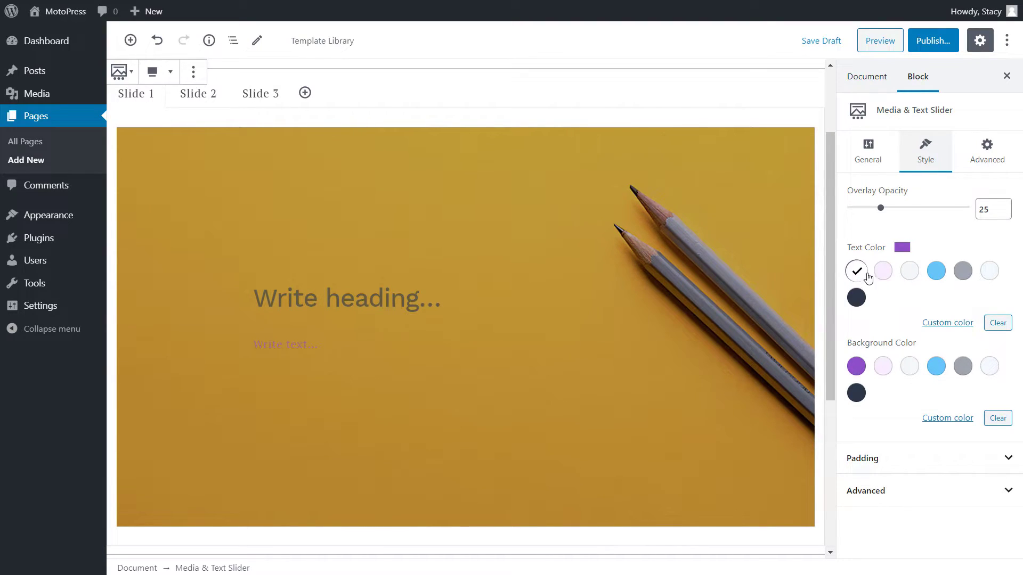
{"action": "left_click", "coordinate": [935, 272]}
{"action": "left_click", "coordinate": [998, 323]}
Try blue, light and purple background colours and a custom picker, then clear the background colour
{"action": "left_click", "coordinate": [936, 366]}
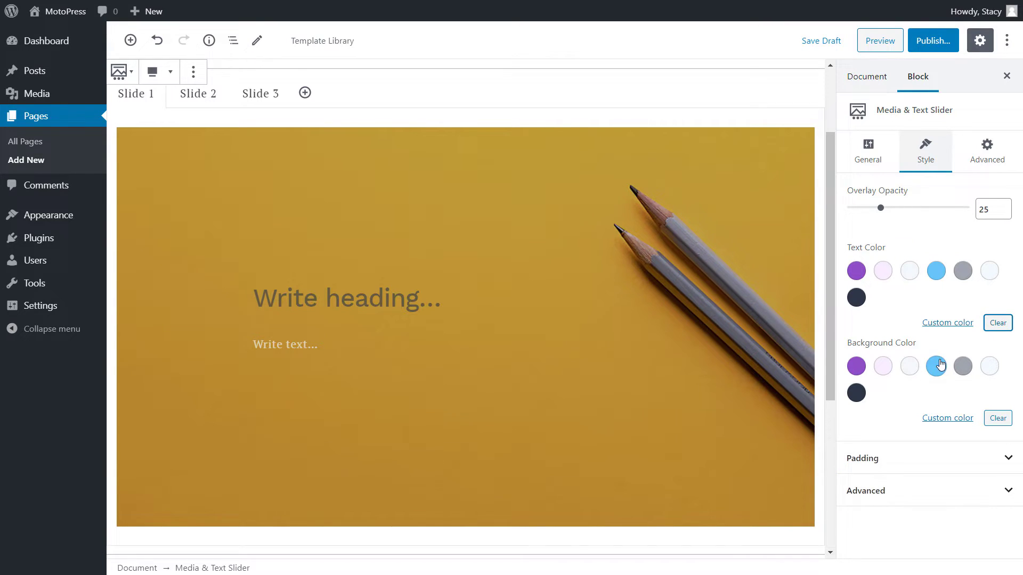
{"action": "left_click", "coordinate": [989, 367]}
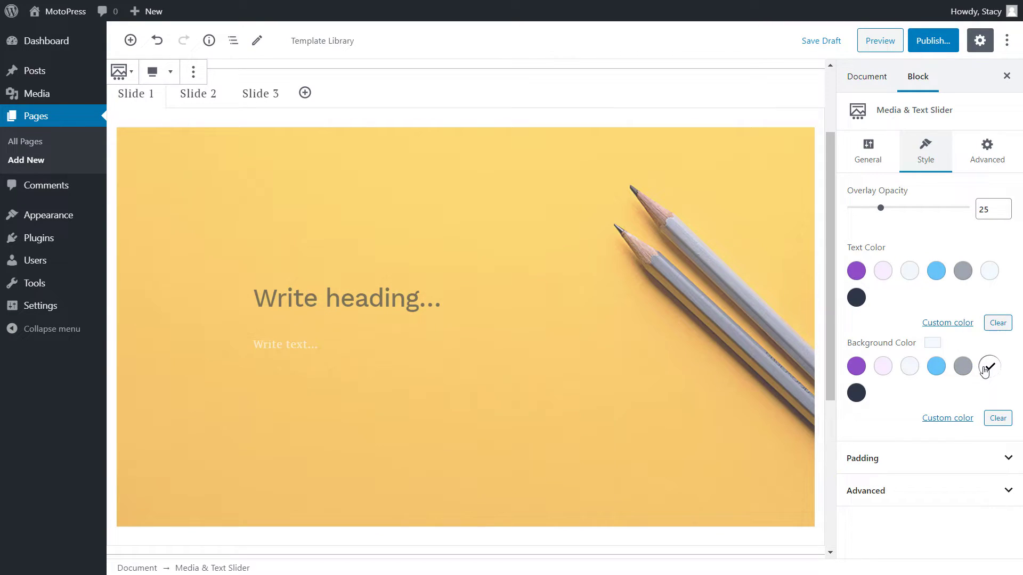
{"action": "left_click", "coordinate": [858, 368]}
{"action": "left_click", "coordinate": [996, 418]}
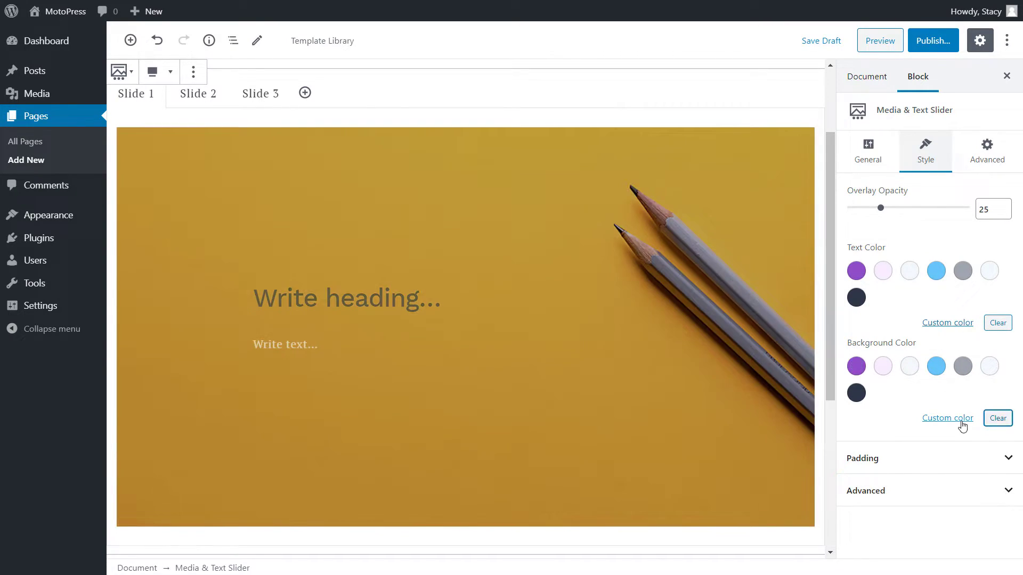
{"action": "left_click", "coordinate": [962, 418]}
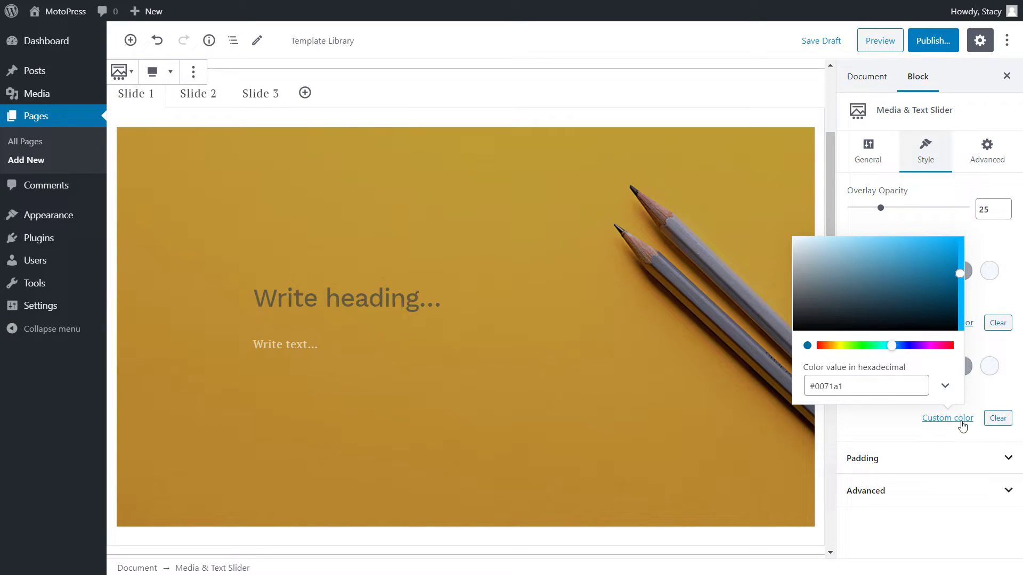
{"action": "left_click", "coordinate": [936, 421]}
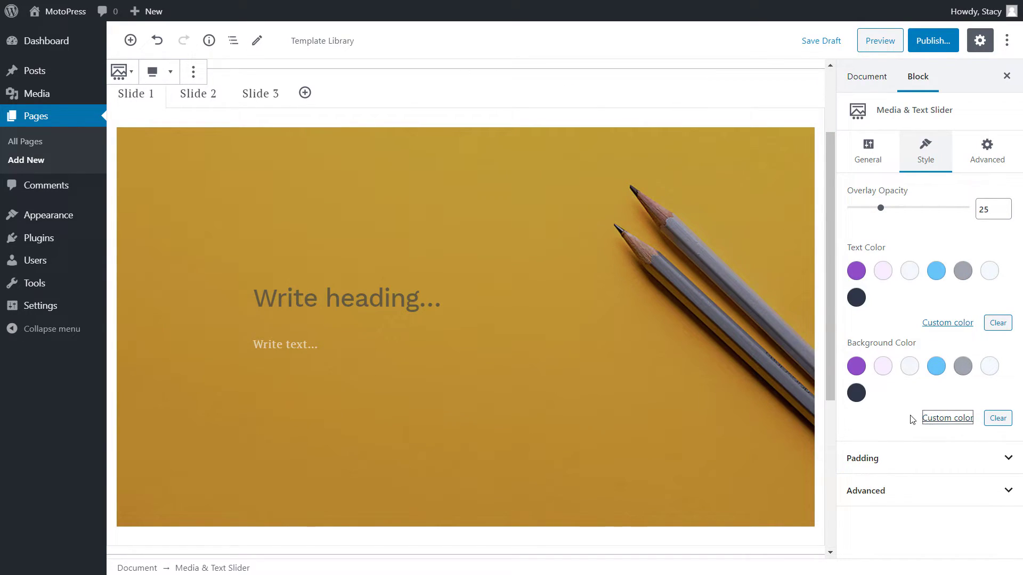
{"action": "left_click", "coordinate": [912, 420]}
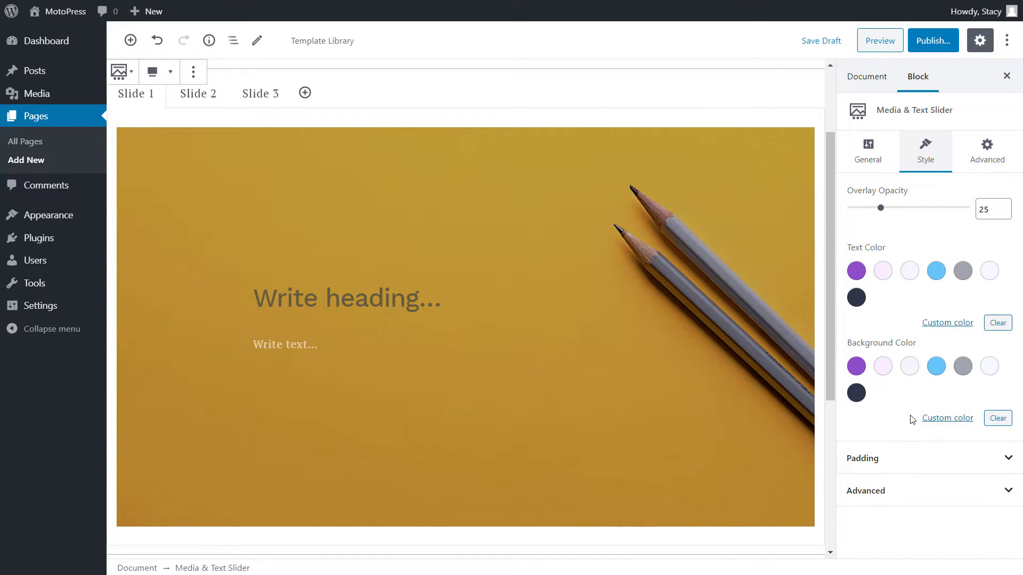
Expand Padding and enter 100 for top, bottom, left and right
{"action": "left_click", "coordinate": [926, 459]}
{"action": "scroll", "coordinate": [926, 460], "scroll_direction": "down", "scroll_amount": 2}
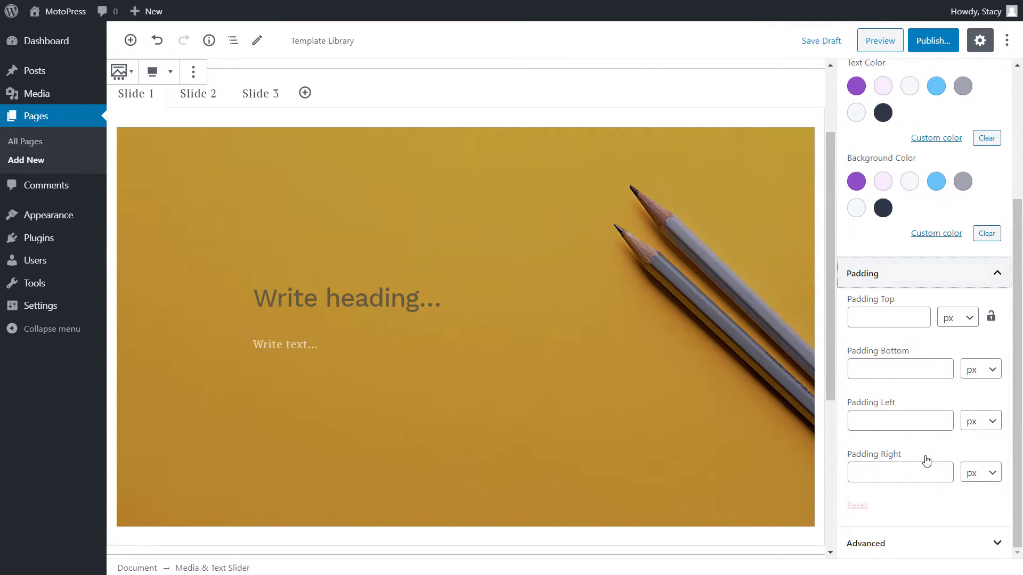
{"action": "left_click", "coordinate": [898, 315]}
{"action": "type", "text": "100"}
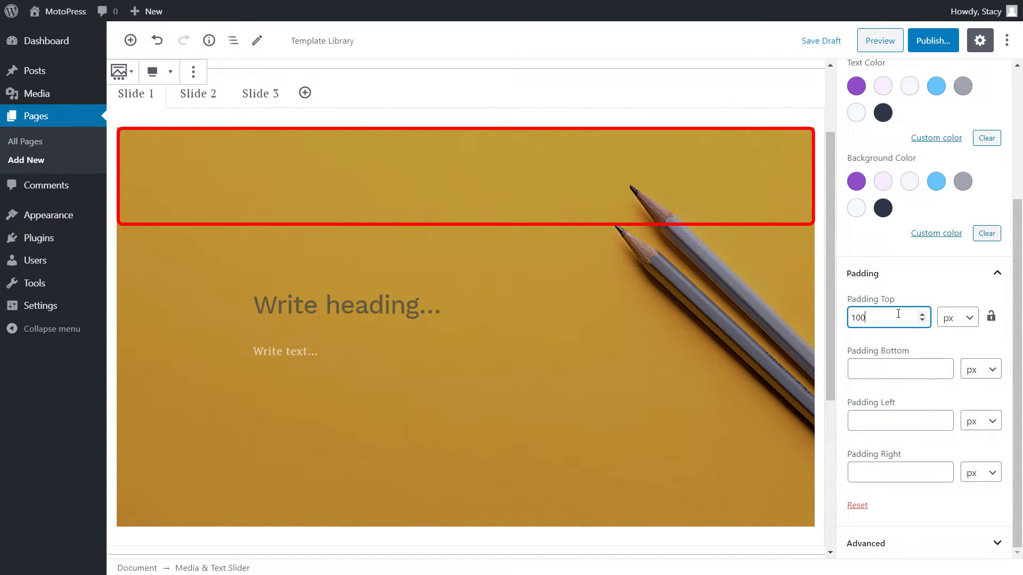
{"action": "left_click", "coordinate": [884, 368]}
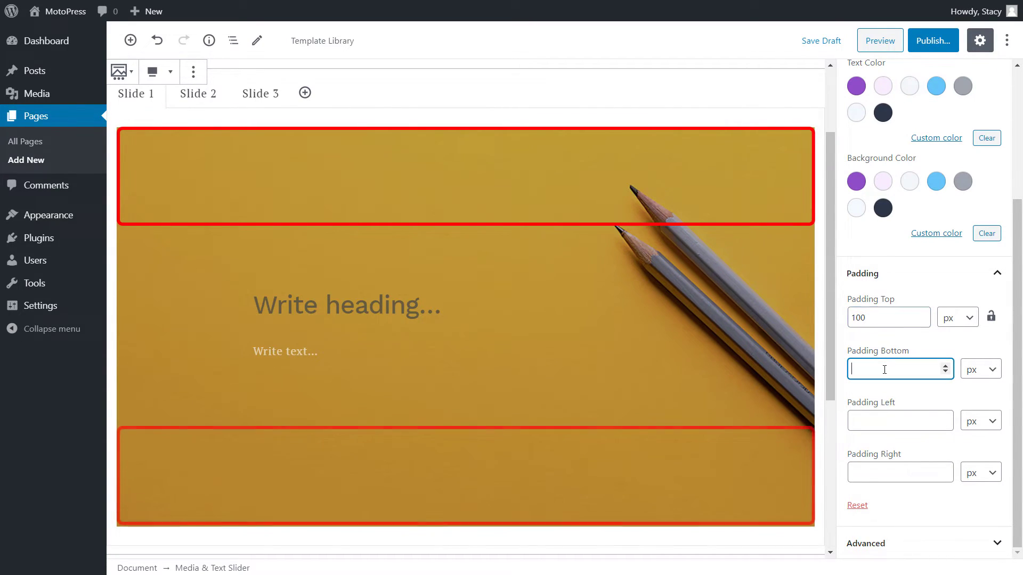
{"action": "type", "text": "100"}
{"action": "left_click", "coordinate": [873, 419]}
{"action": "type", "text": "100"}
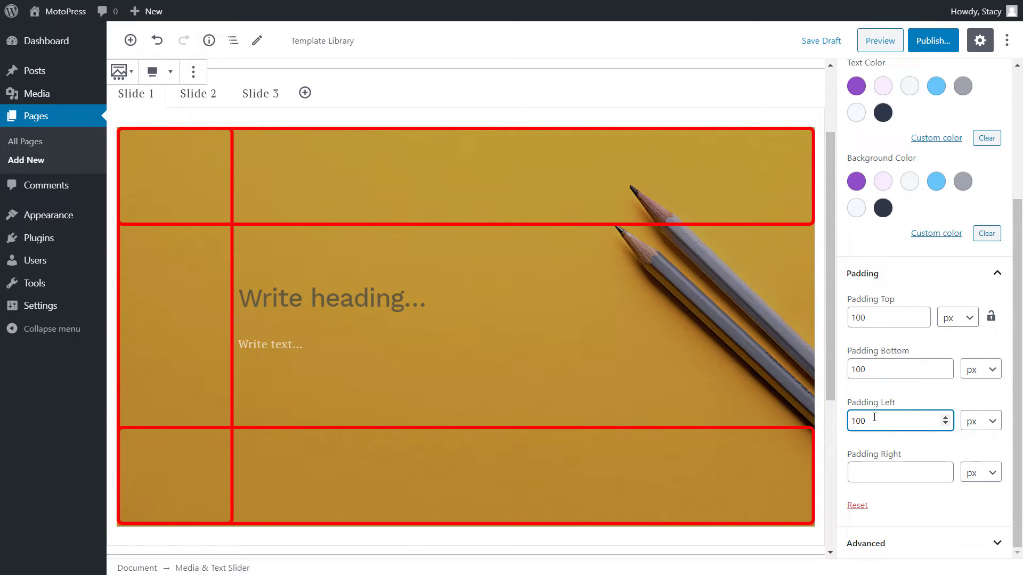
{"action": "left_click", "coordinate": [864, 470]}
{"action": "type", "text": "100"}
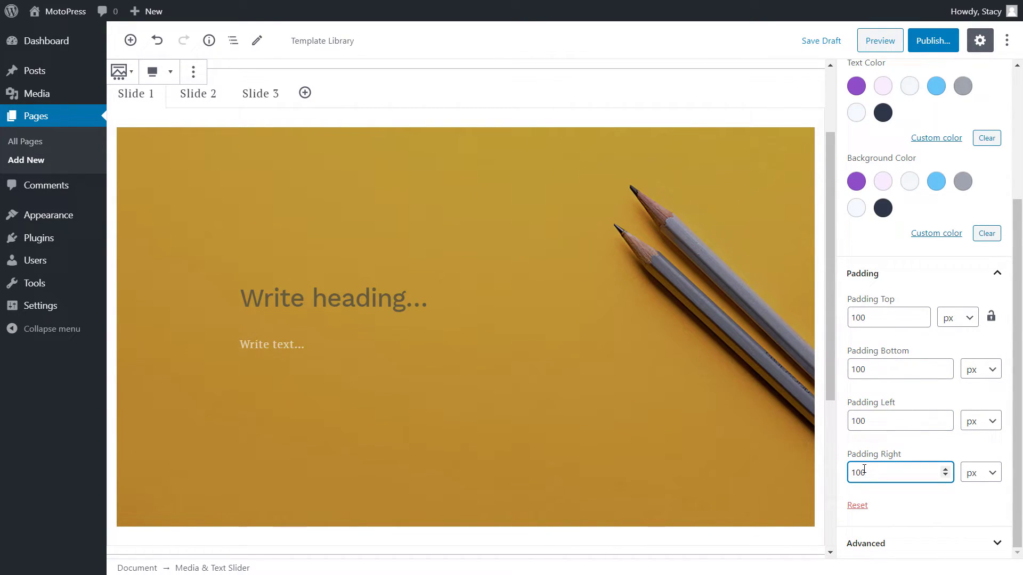
Link the four padding sides, then reset all padding values to empty
{"action": "left_click", "coordinate": [990, 319]}
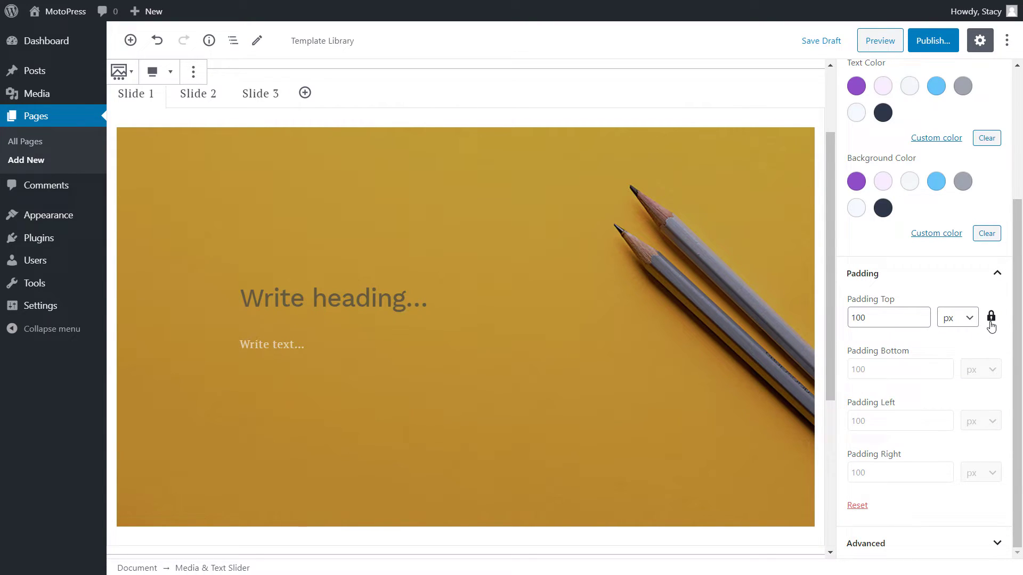
{"action": "left_click", "coordinate": [857, 506]}
{"action": "scroll", "coordinate": [859, 507], "scroll_direction": "up", "scroll_amount": 2}
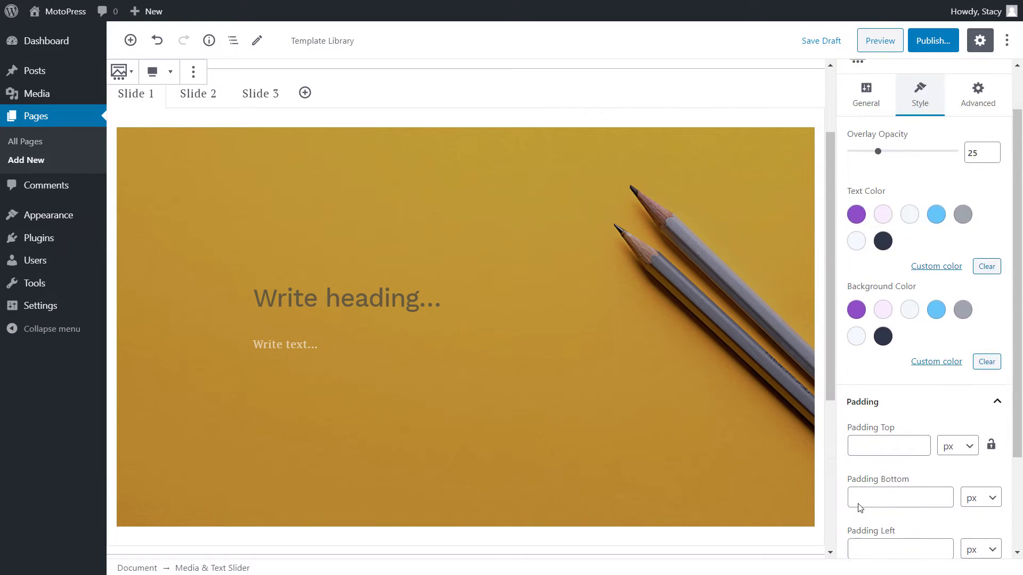
In Text Animation, keep Fade In and Normal duration, and set Delay to 1000 ms
{"action": "left_click", "coordinate": [956, 170]}
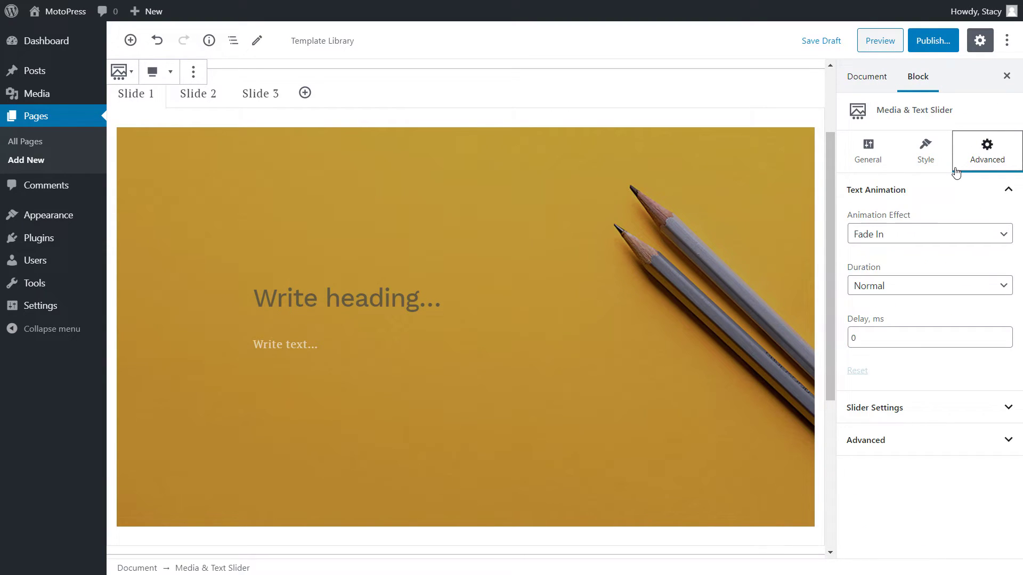
{"action": "left_click", "coordinate": [966, 237]}
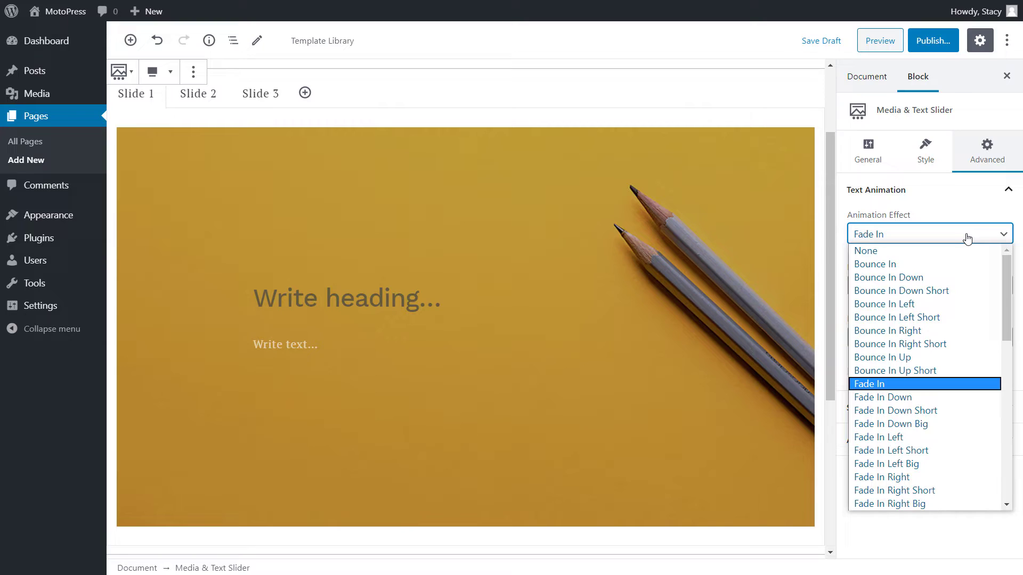
{"action": "left_click", "coordinate": [967, 237]}
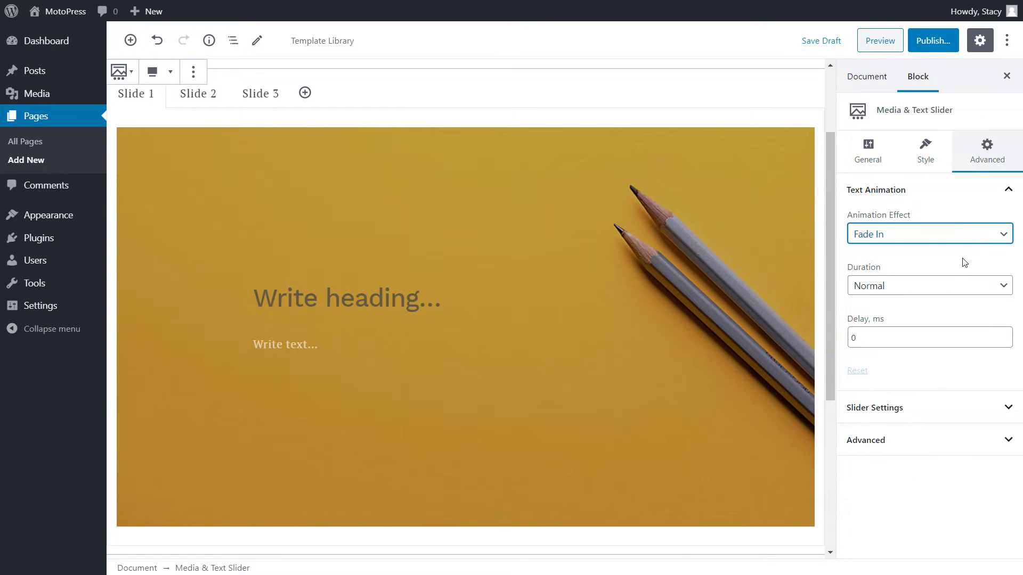
{"action": "left_click", "coordinate": [963, 289]}
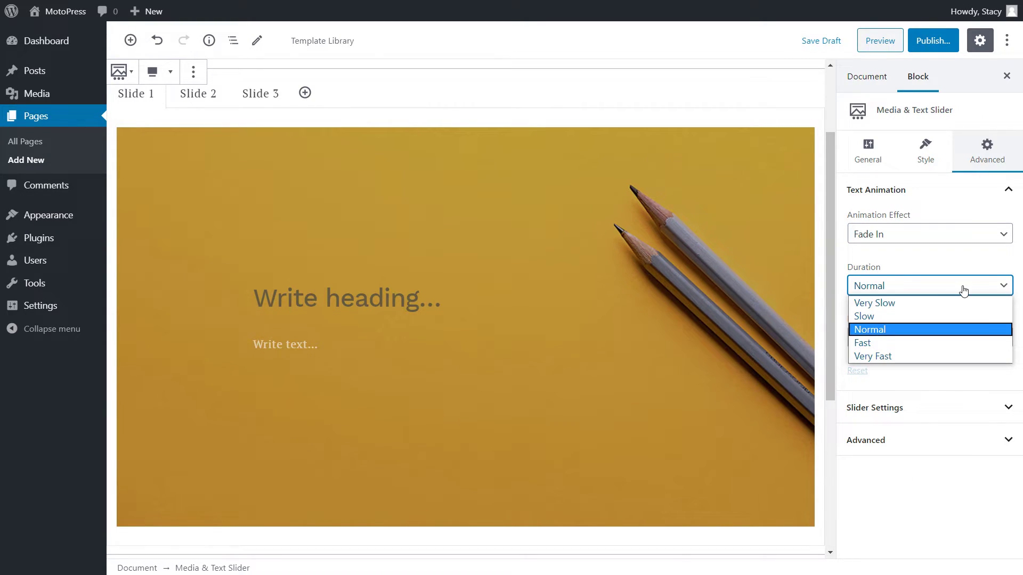
{"action": "left_click", "coordinate": [963, 289]}
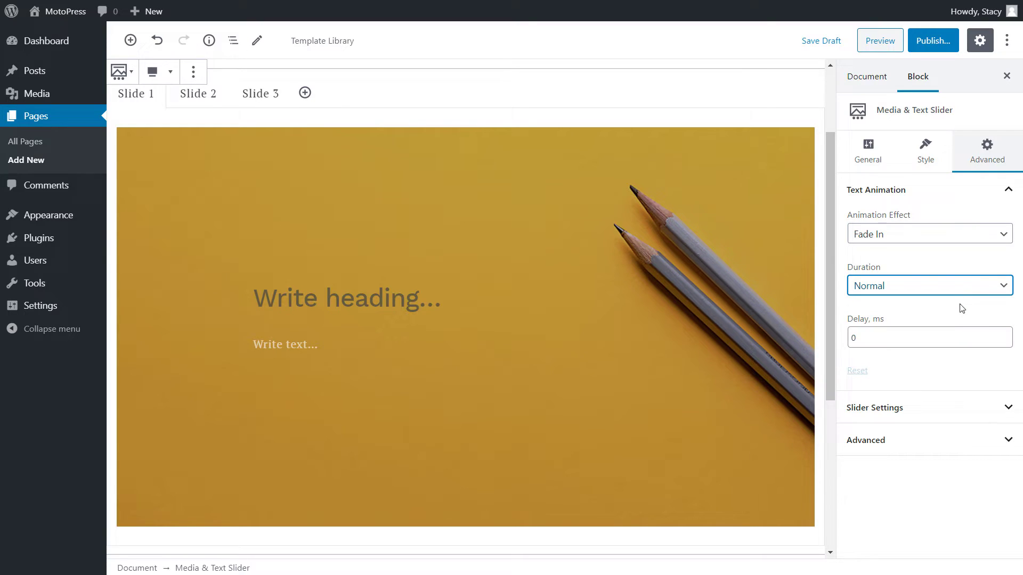
{"action": "left_click", "coordinate": [960, 337]}
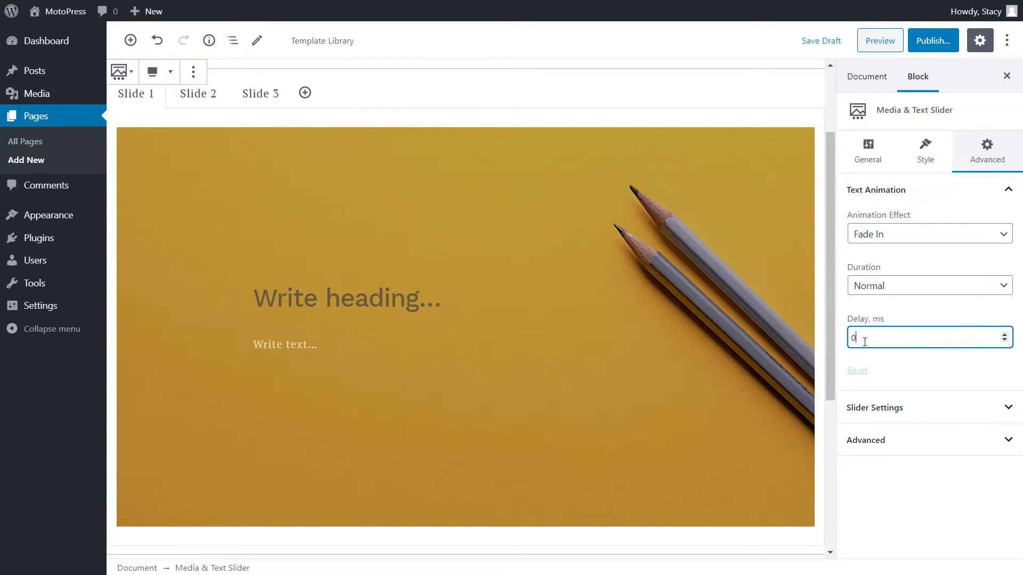
{"action": "left_click_drag", "start_coordinate": [864, 342], "coordinate": [850, 341]}
{"action": "type", "text": "1000"}
{"action": "left_click", "coordinate": [891, 362]}
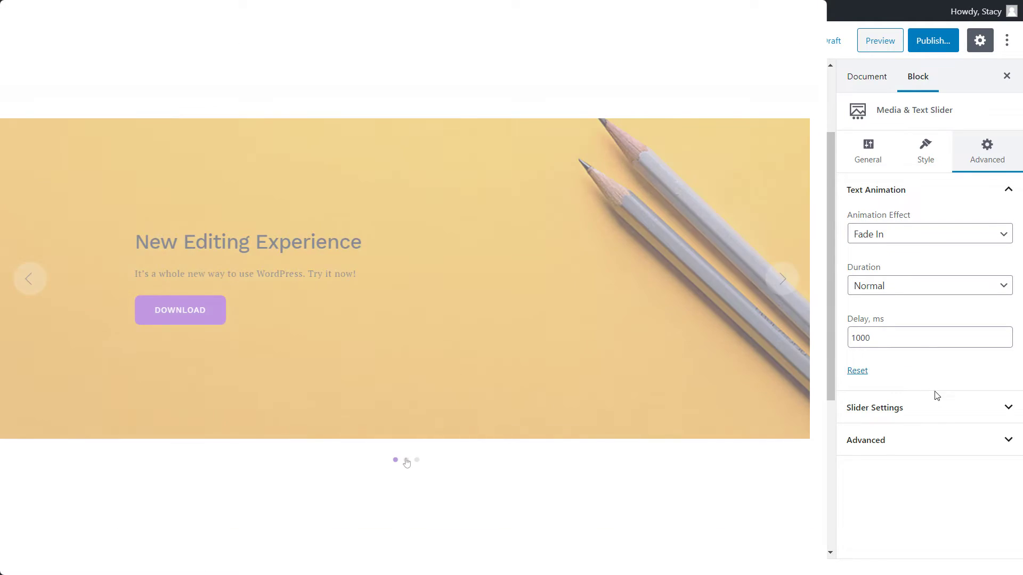
In Slider Settings, switch the transition to Fade and back to Slide, and set Arrows to Inside
{"action": "left_click", "coordinate": [936, 407]}
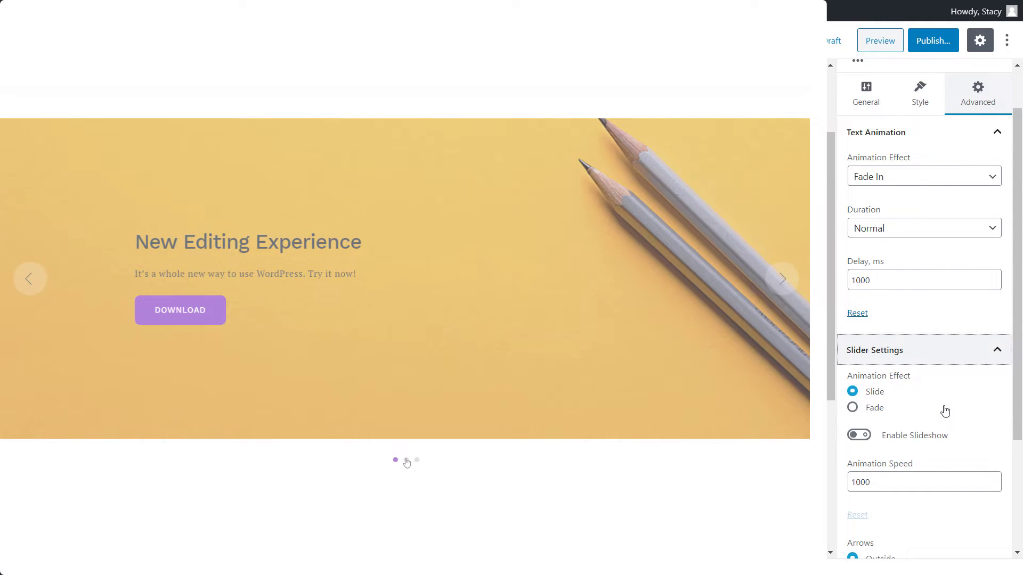
{"action": "scroll", "coordinate": [945, 412], "scroll_direction": "down", "scroll_amount": 1}
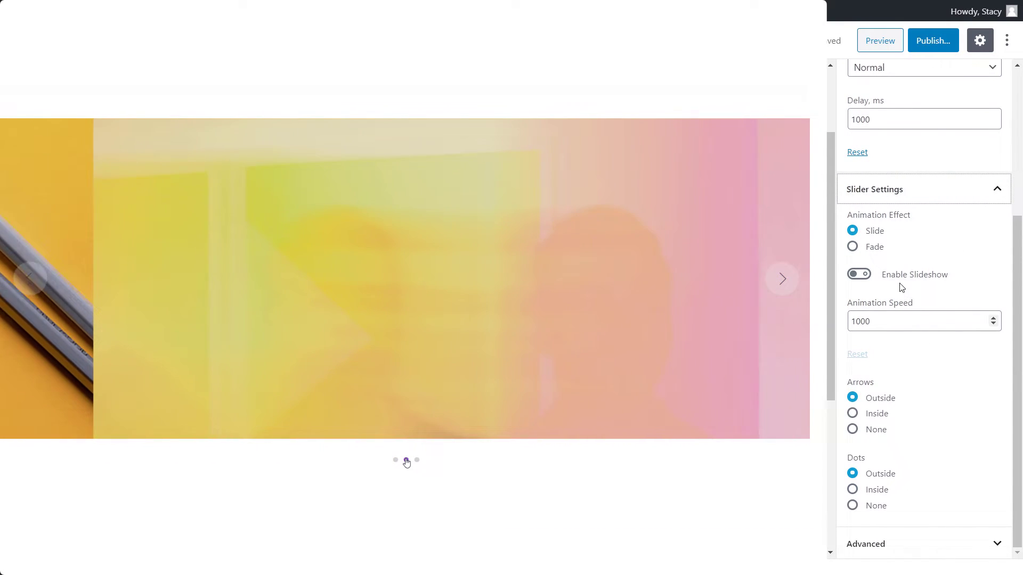
{"action": "left_click", "coordinate": [867, 248]}
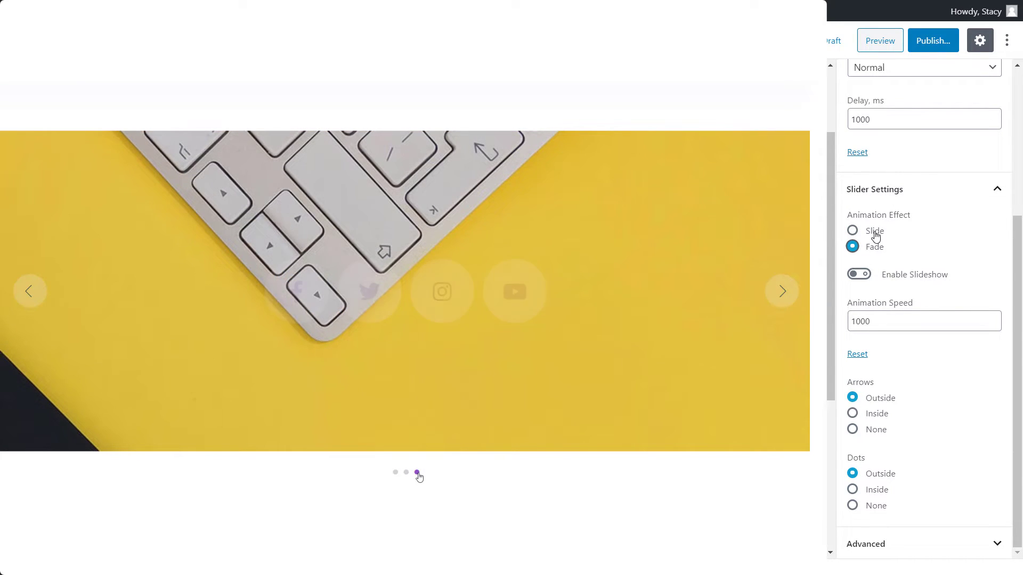
{"action": "left_click", "coordinate": [876, 237]}
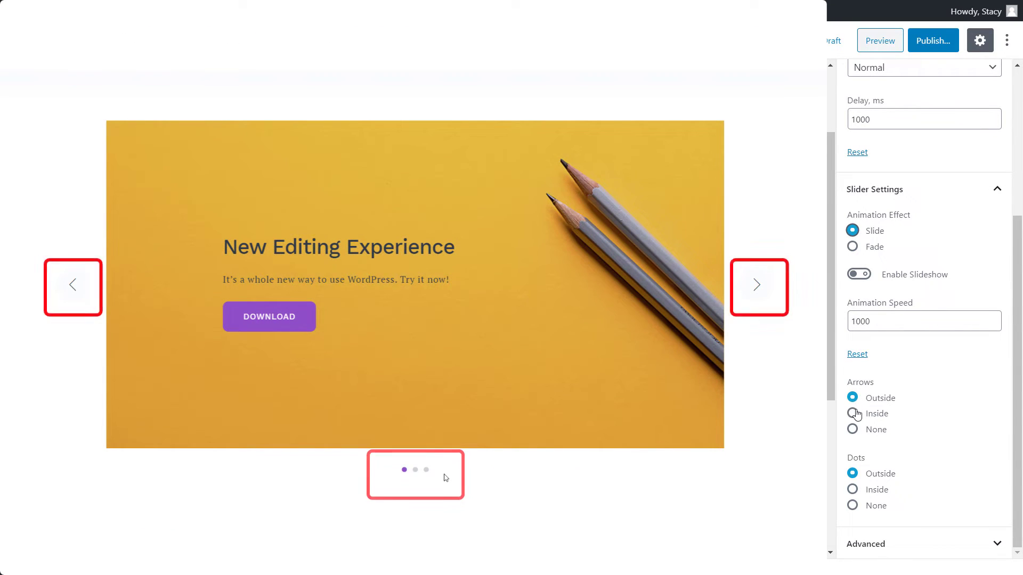
{"action": "left_click", "coordinate": [853, 414]}
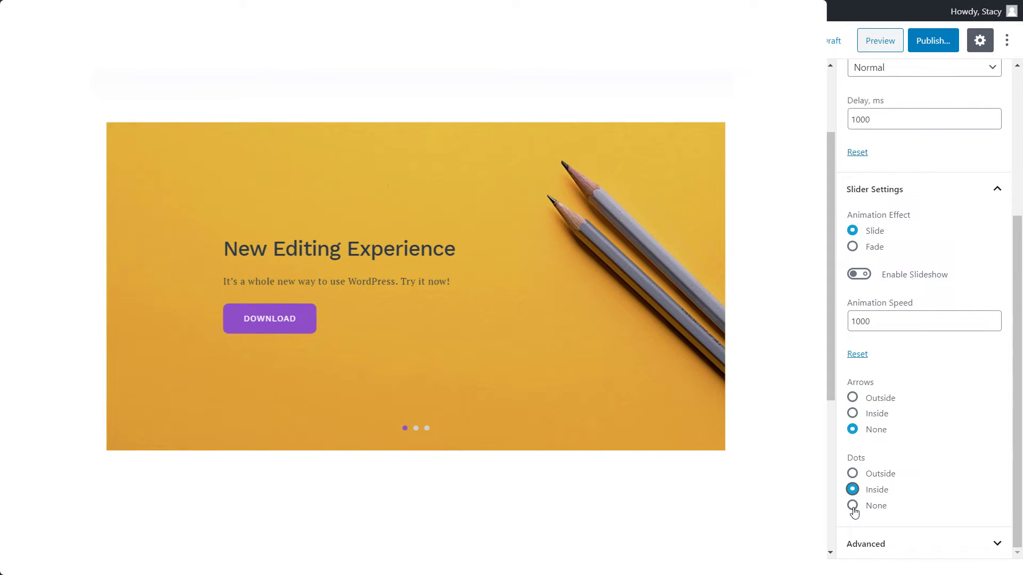
Set both the slider's pagination dots and arrows to Outside
{"action": "left_click", "coordinate": [853, 506]}
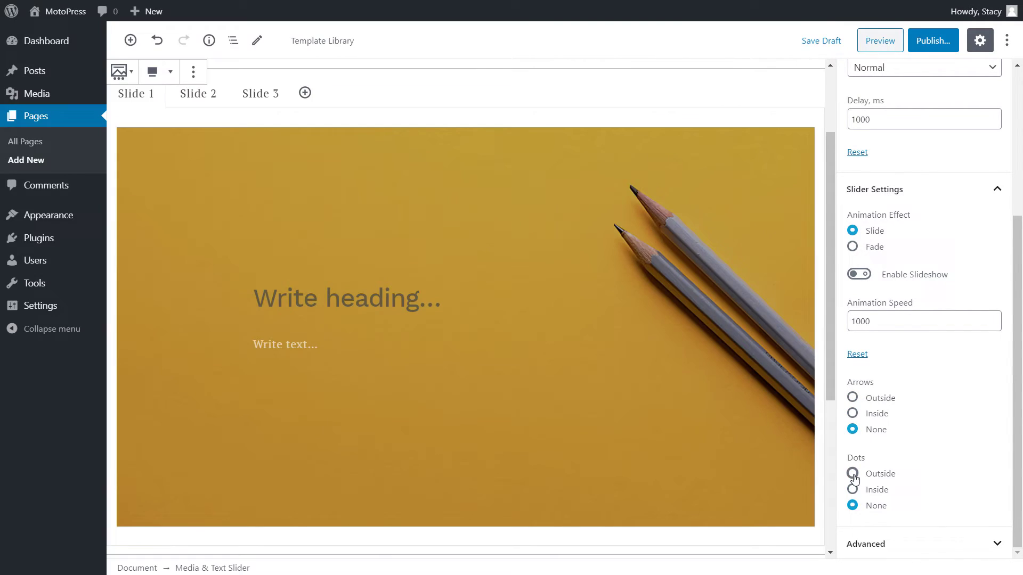
{"action": "left_click", "coordinate": [852, 474]}
{"action": "left_click", "coordinate": [853, 398]}
Enable the slideshow with Pause On Hover and a slideshow speed of 5000
{"action": "left_click", "coordinate": [863, 274]}
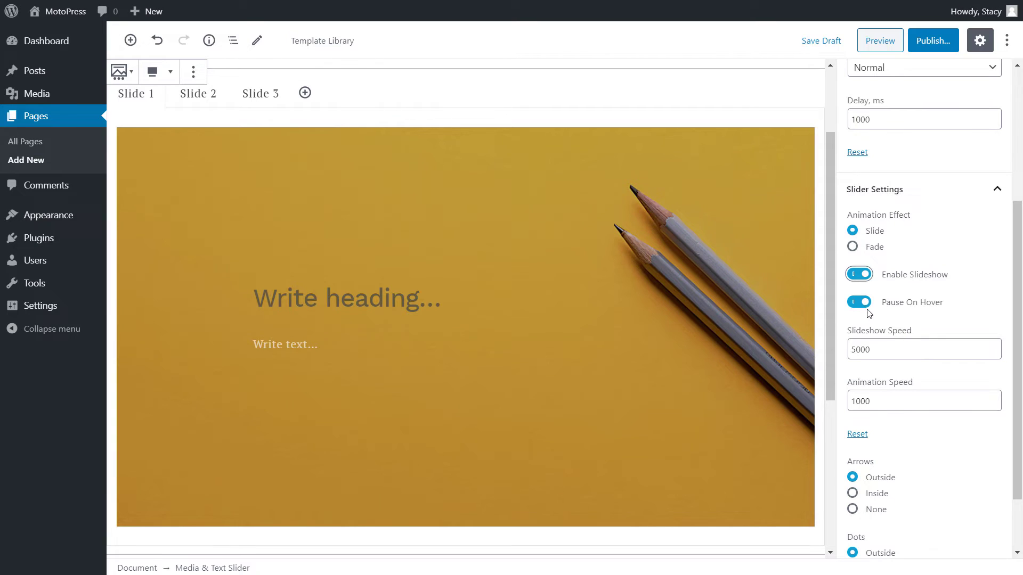
{"action": "left_click", "coordinate": [883, 346]}
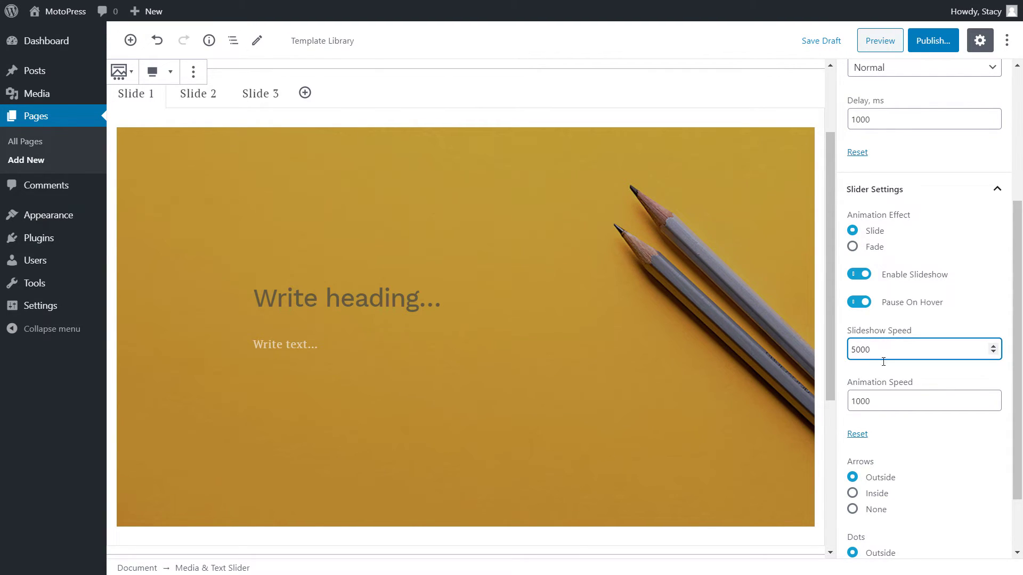
{"action": "left_click", "coordinate": [888, 400]}
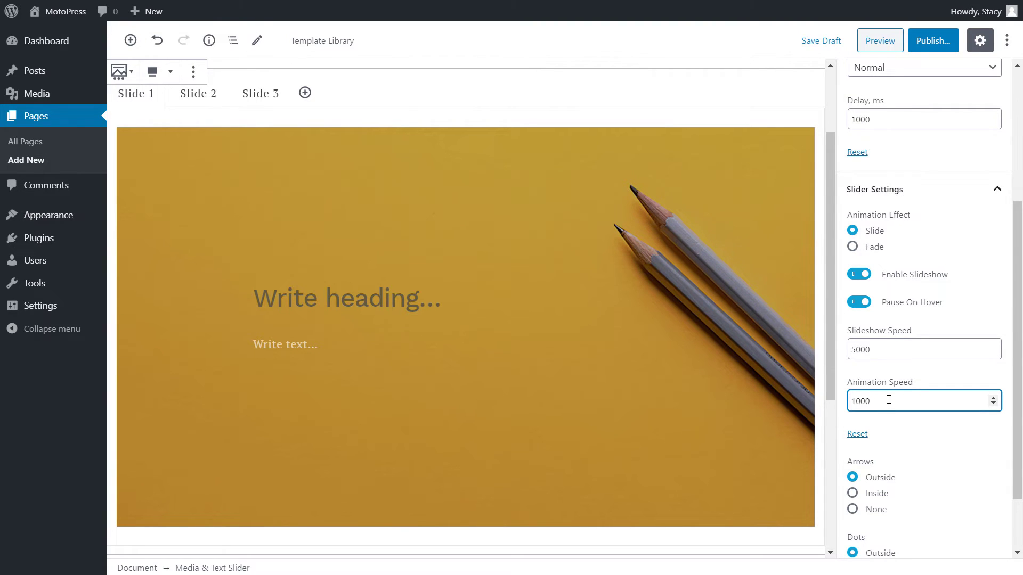
Expand the block's Advanced settings to the empty additional CSS class field
{"action": "scroll", "coordinate": [889, 400], "scroll_direction": "down", "scroll_amount": 3}
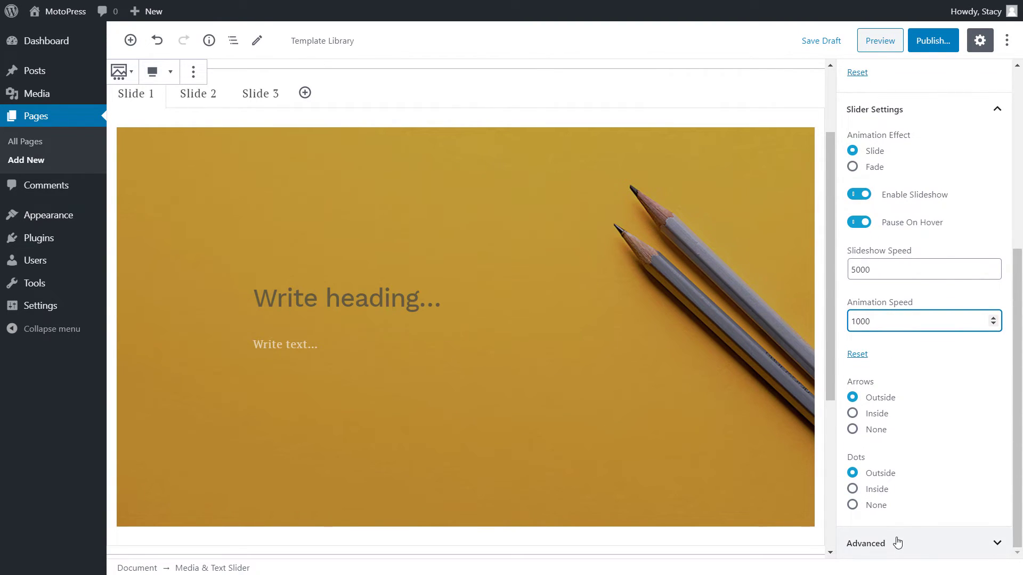
{"action": "left_click", "coordinate": [898, 542]}
{"action": "left_click", "coordinate": [913, 499]}
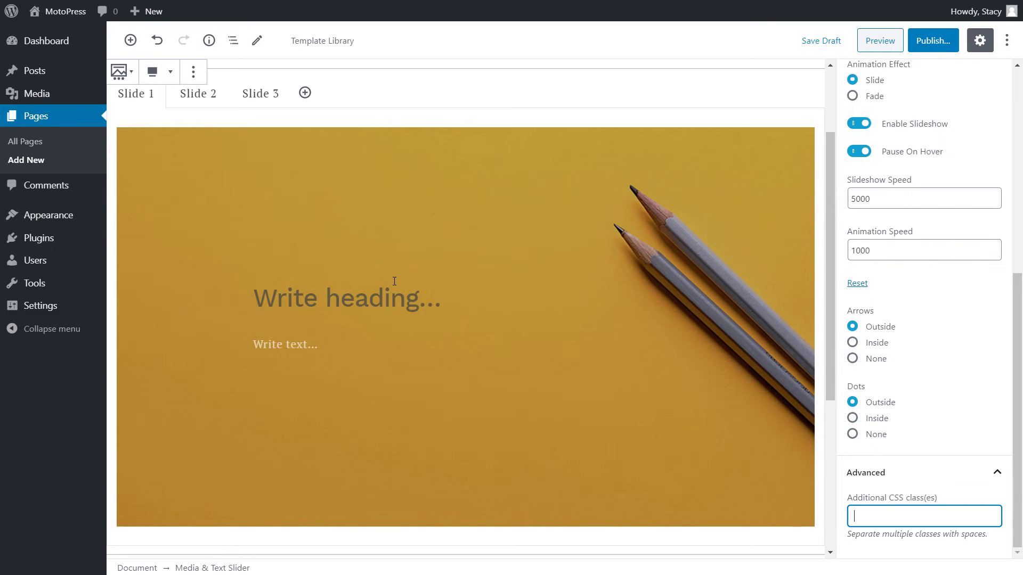
Try reordering the first slide's paragraph, leaving it below the heading
{"action": "left_click", "coordinate": [375, 344]}
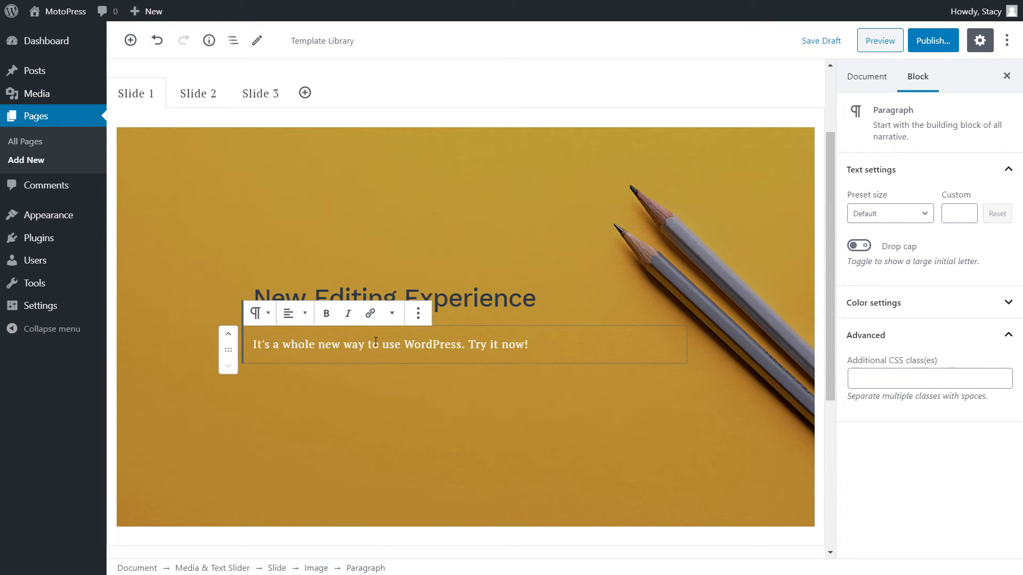
{"action": "left_click", "coordinate": [228, 333]}
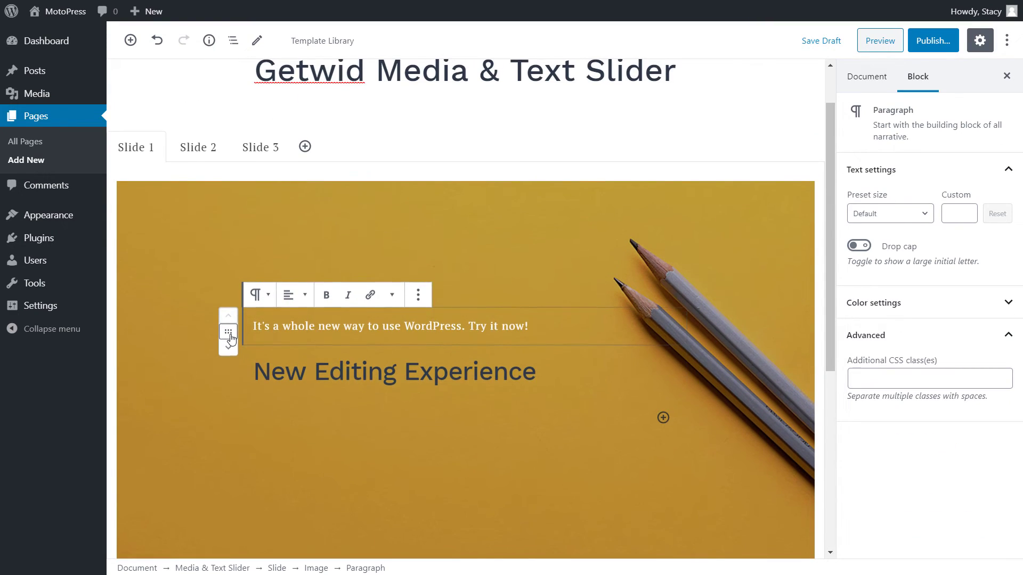
{"action": "left_click", "coordinate": [228, 350]}
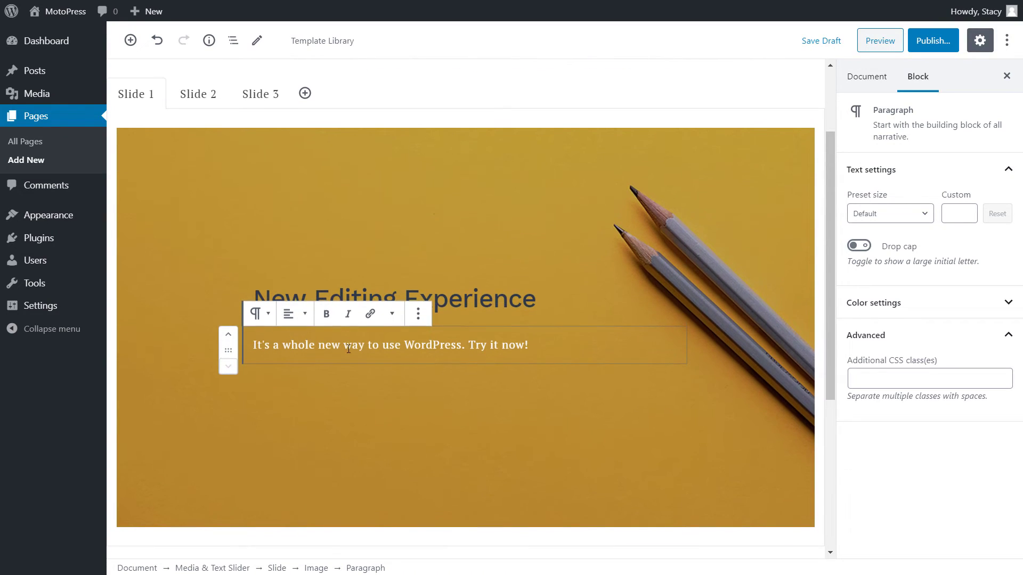
{"action": "left_click", "coordinate": [419, 313]}
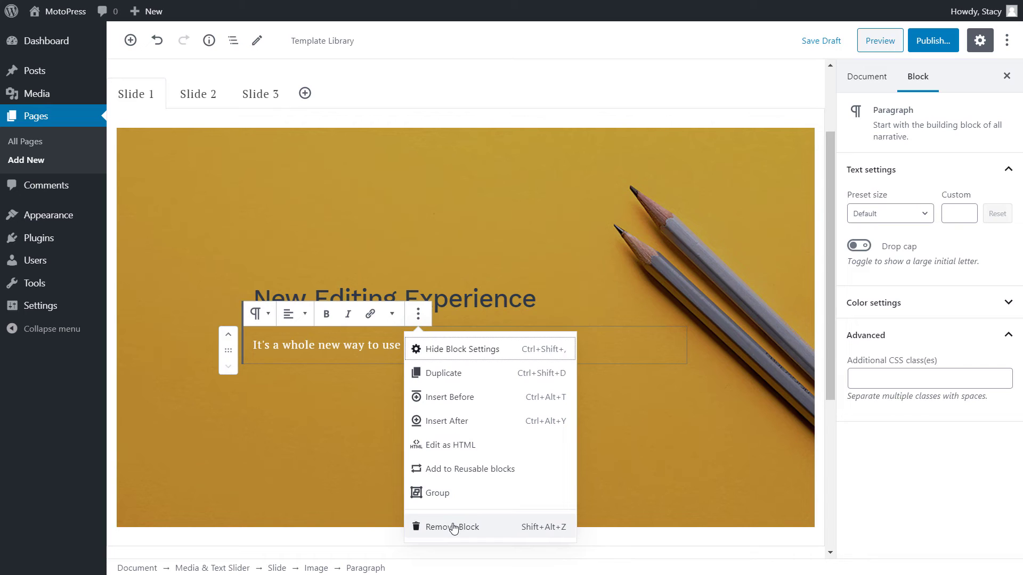
{"action": "left_click", "coordinate": [378, 445]}
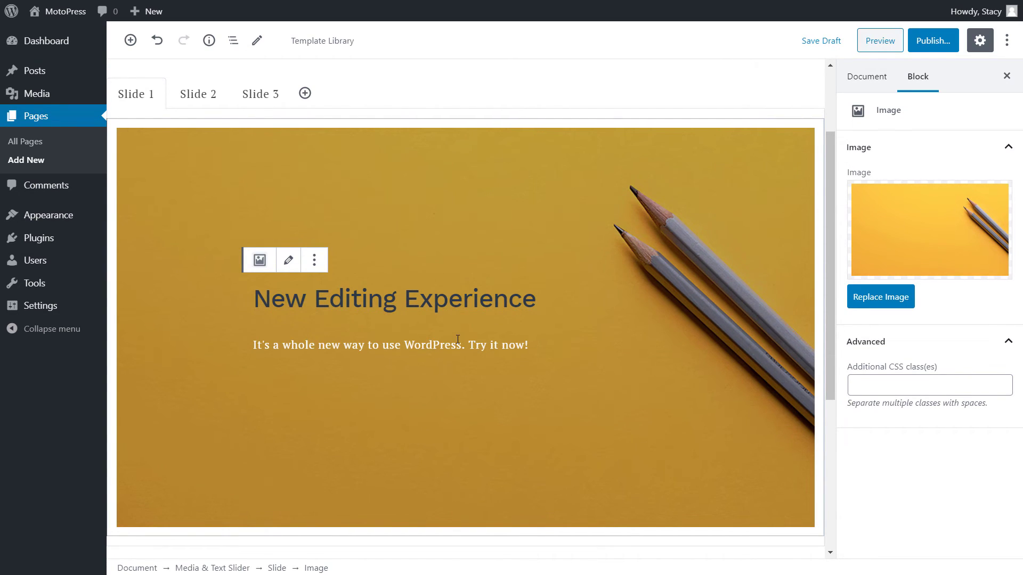
Insert a Buttons block labelled 'Download' and move it below the paragraph
{"action": "left_click", "coordinate": [449, 325]}
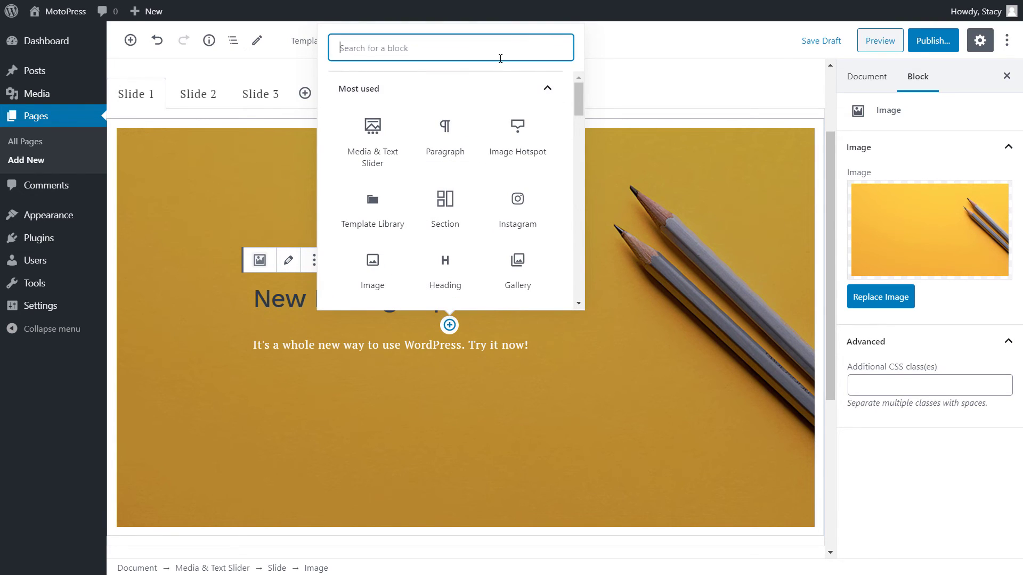
{"action": "type", "text": "but"}
{"action": "left_click", "coordinate": [392, 129]}
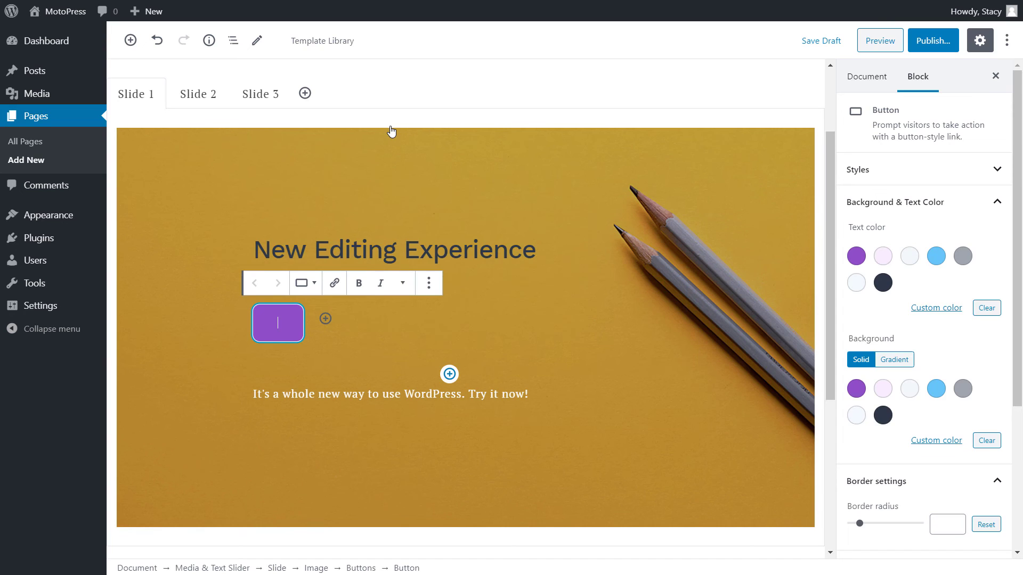
{"action": "type", "text": "Download"}
{"action": "left_click", "coordinate": [338, 381]}
{"action": "left_click", "coordinate": [228, 337]}
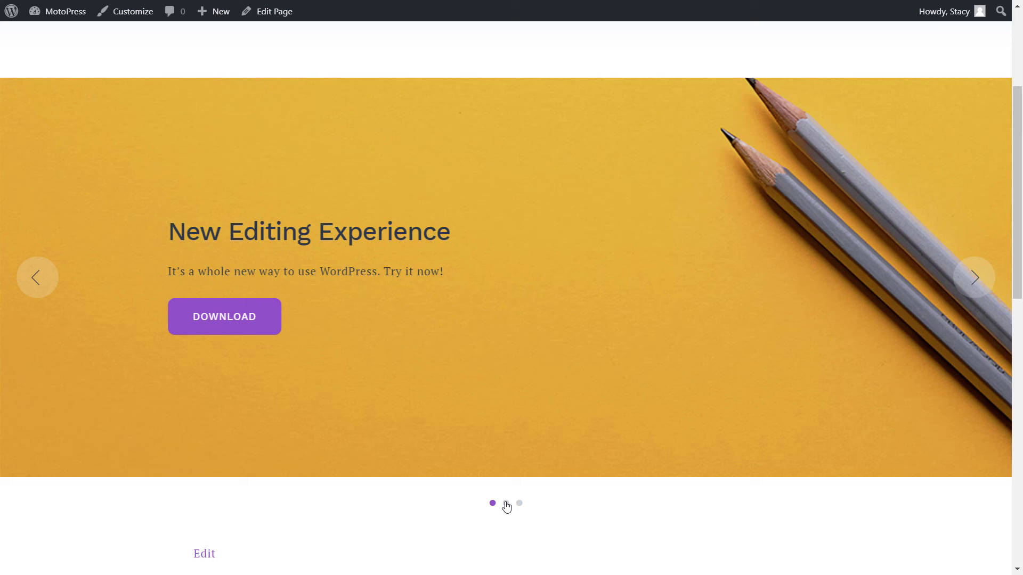
On the live page, use the pagination dots to show Slide 2, then Slide 3
{"action": "left_click", "coordinate": [506, 504]}
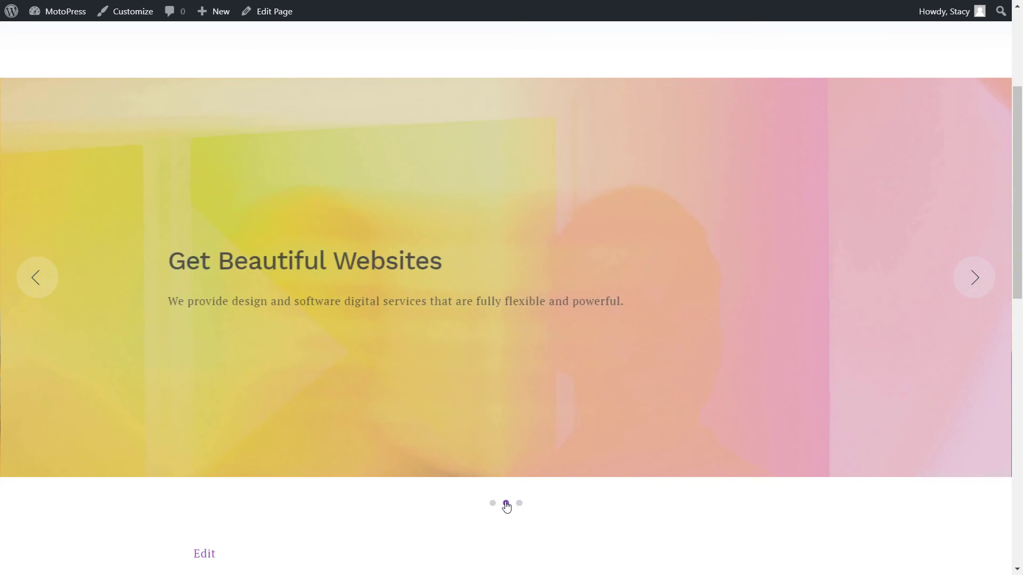
{"action": "left_click", "coordinate": [520, 505]}
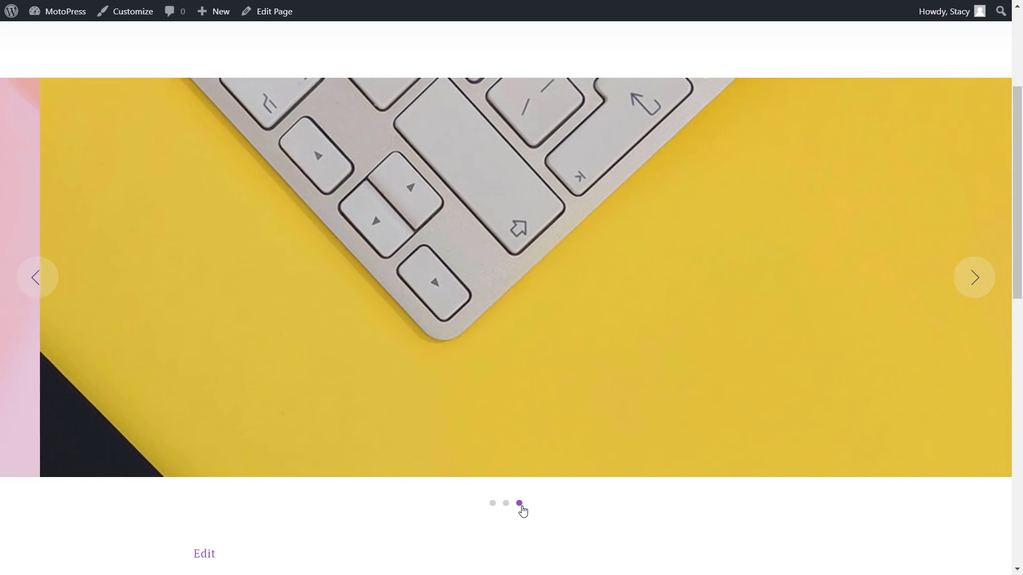